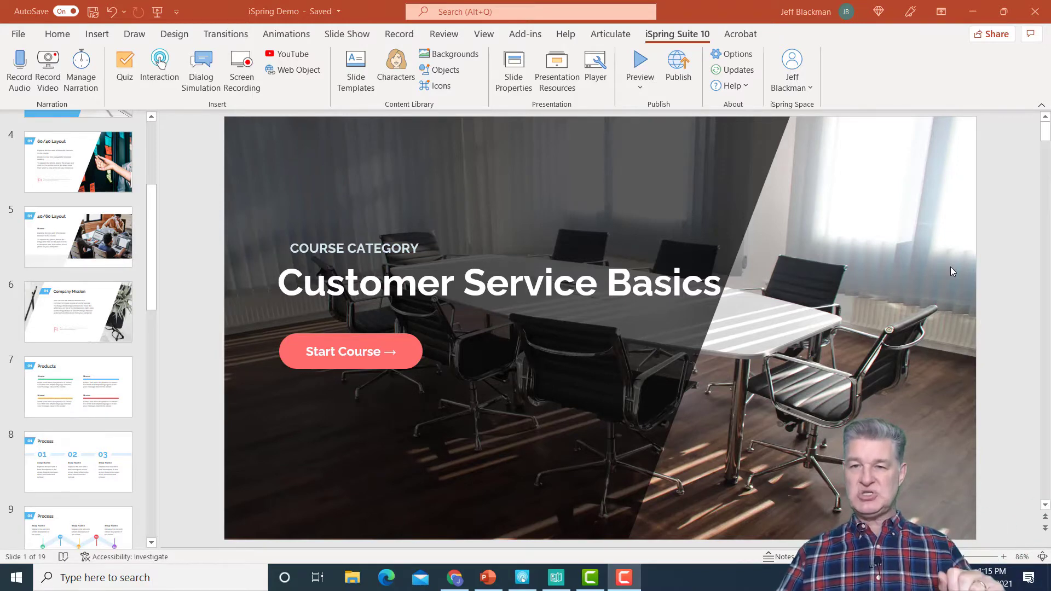
- Close the course preview to get back to the Customer Service Basics title slide
{"action": "left_click", "coordinate": [640, 66]}
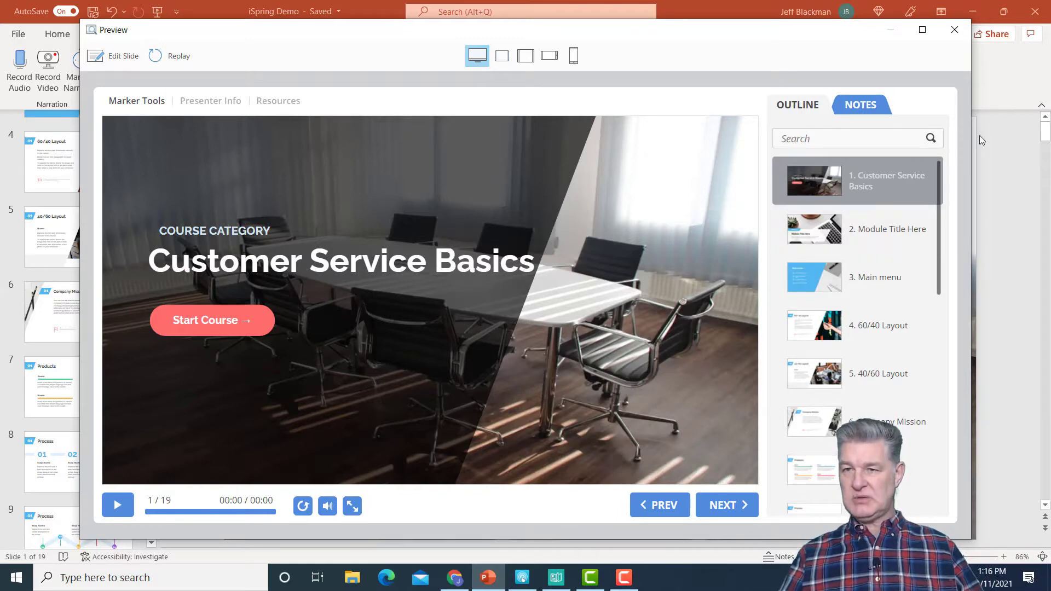
{"action": "left_click", "coordinate": [957, 34]}
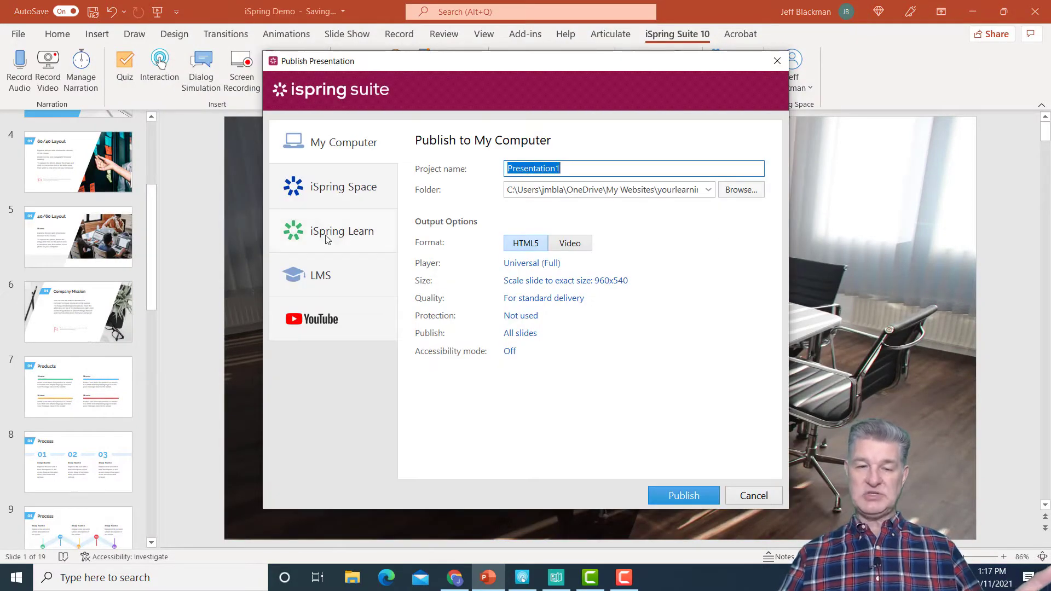
{"action": "left_click", "coordinate": [319, 274]}
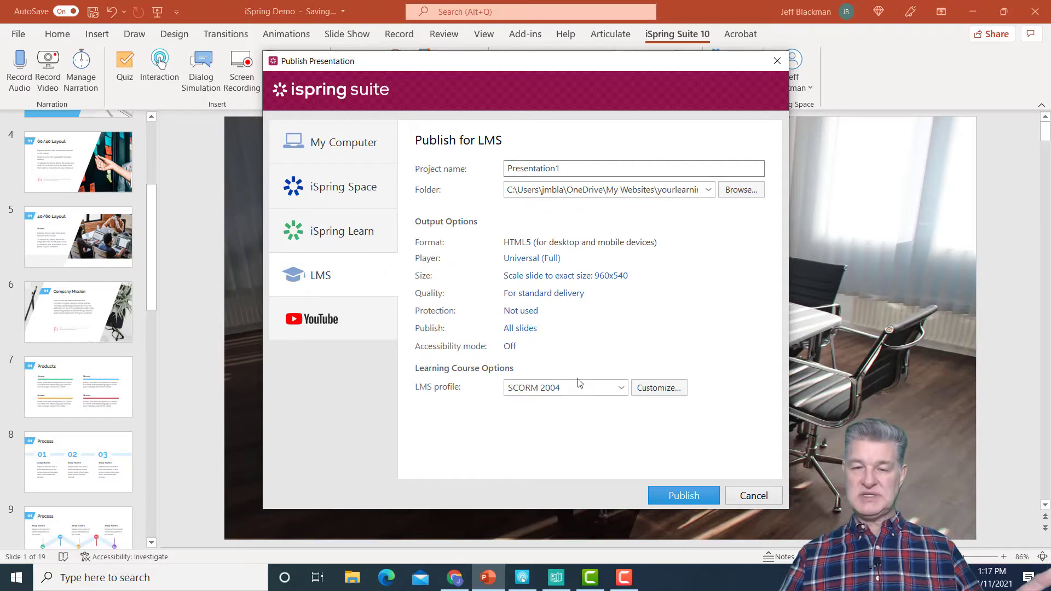
{"action": "left_click", "coordinate": [621, 390]}
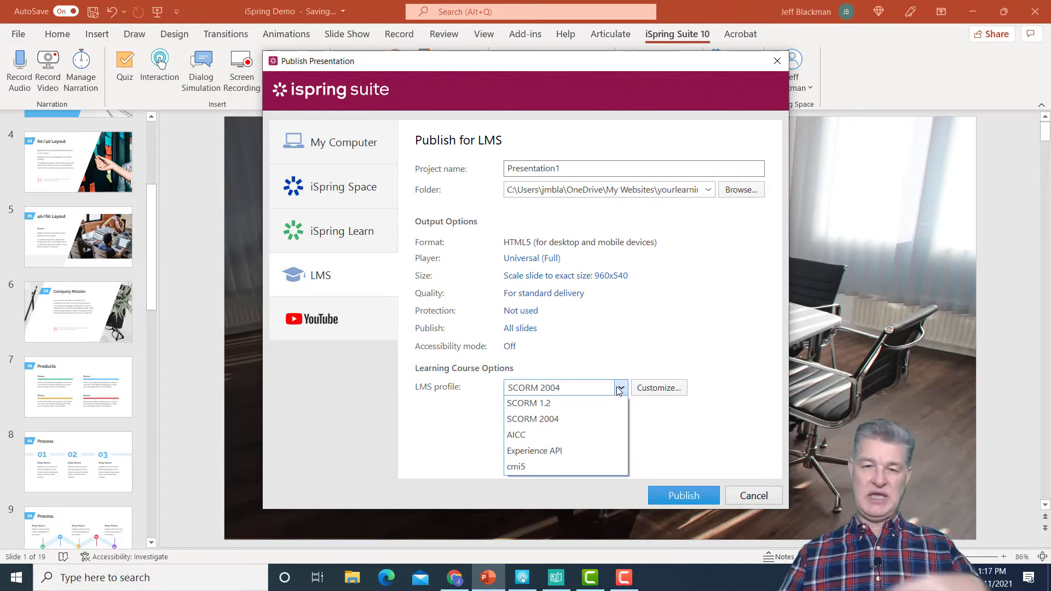
{"action": "left_click", "coordinate": [717, 323]}
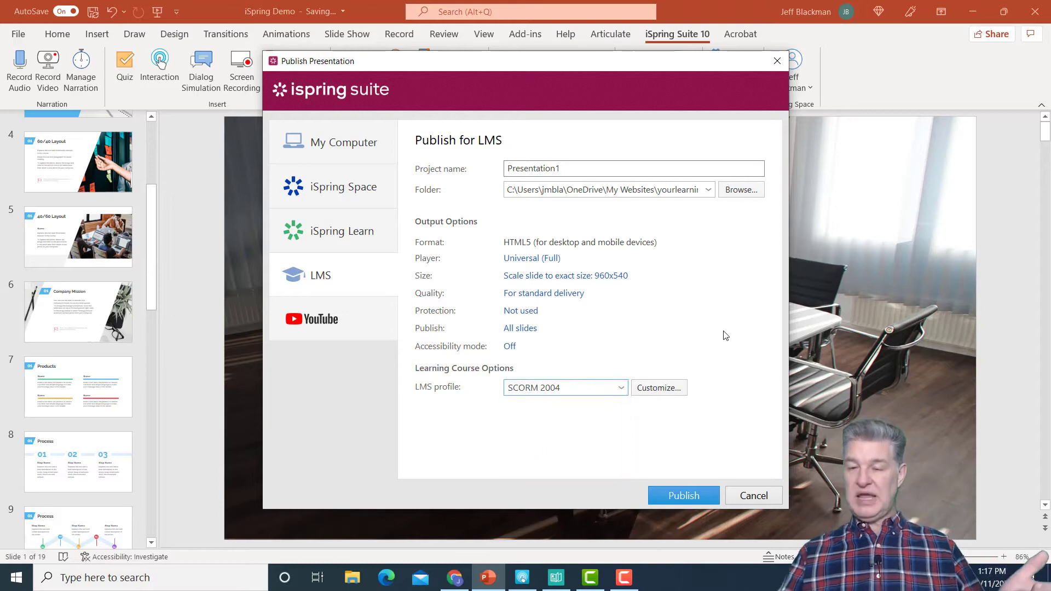
{"action": "left_click", "coordinate": [755, 496]}
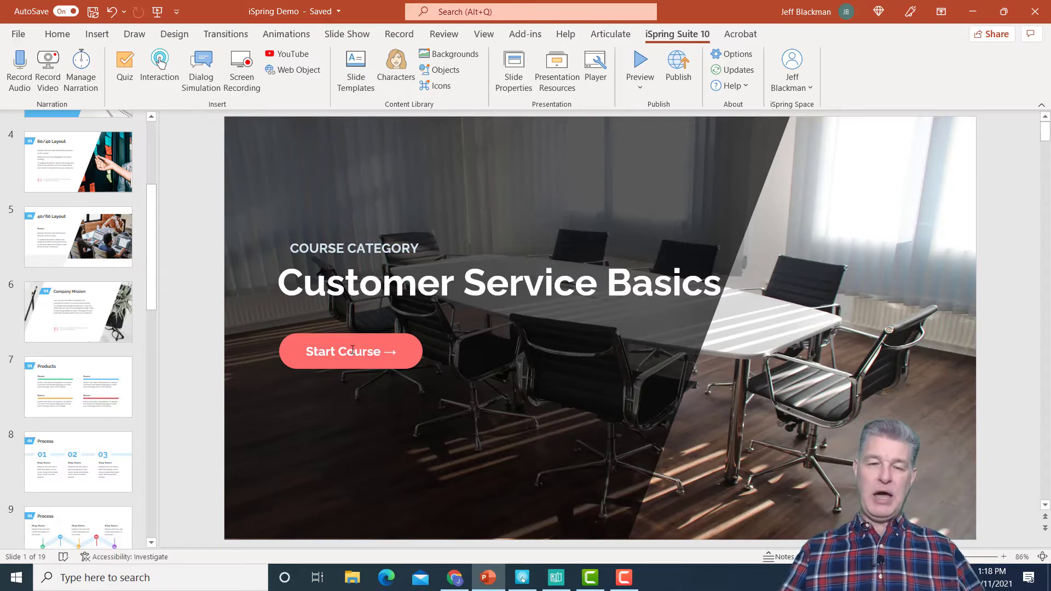
{"action": "left_click", "coordinate": [364, 336]}
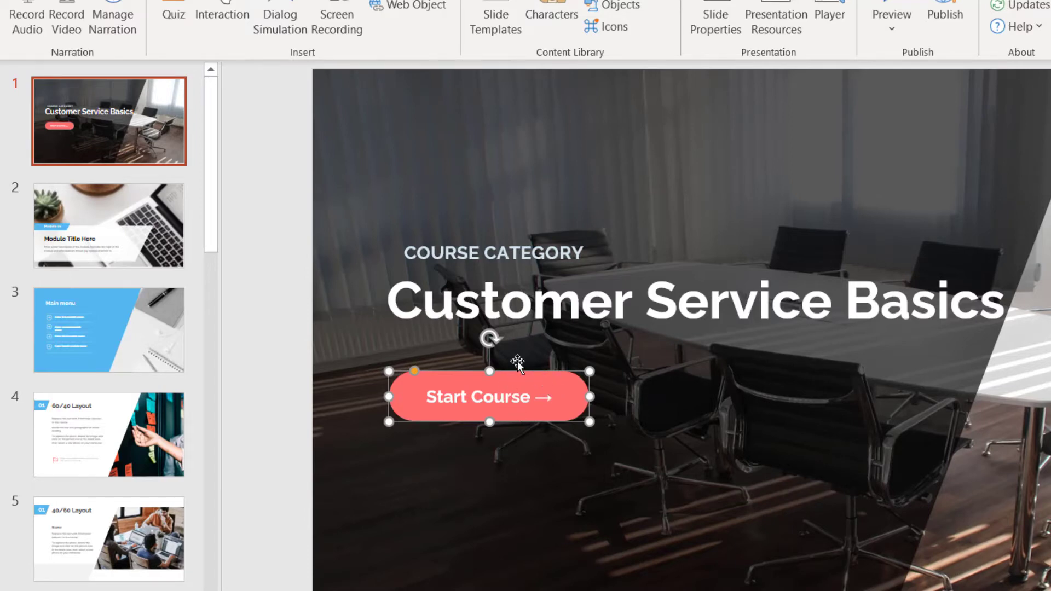
{"action": "left_click", "coordinate": [92, 331]}
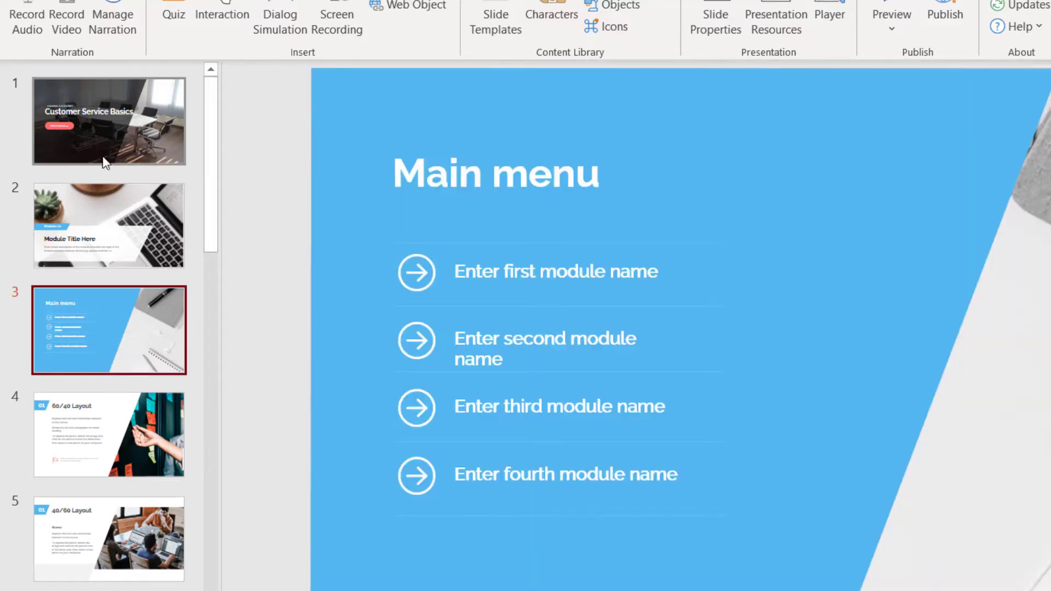
{"action": "left_click", "coordinate": [100, 132]}
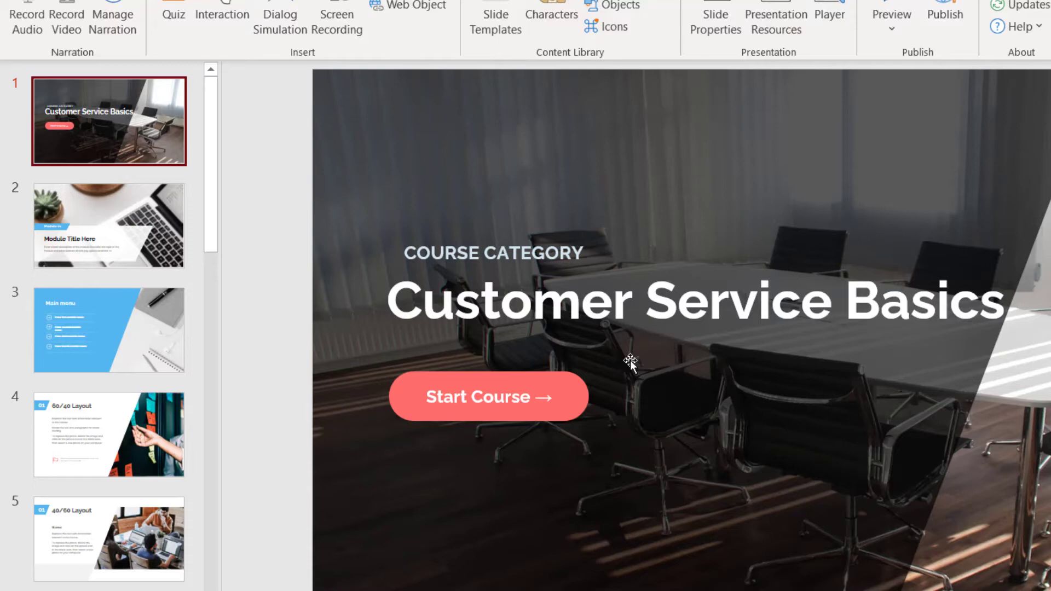
{"action": "left_click", "coordinate": [557, 381]}
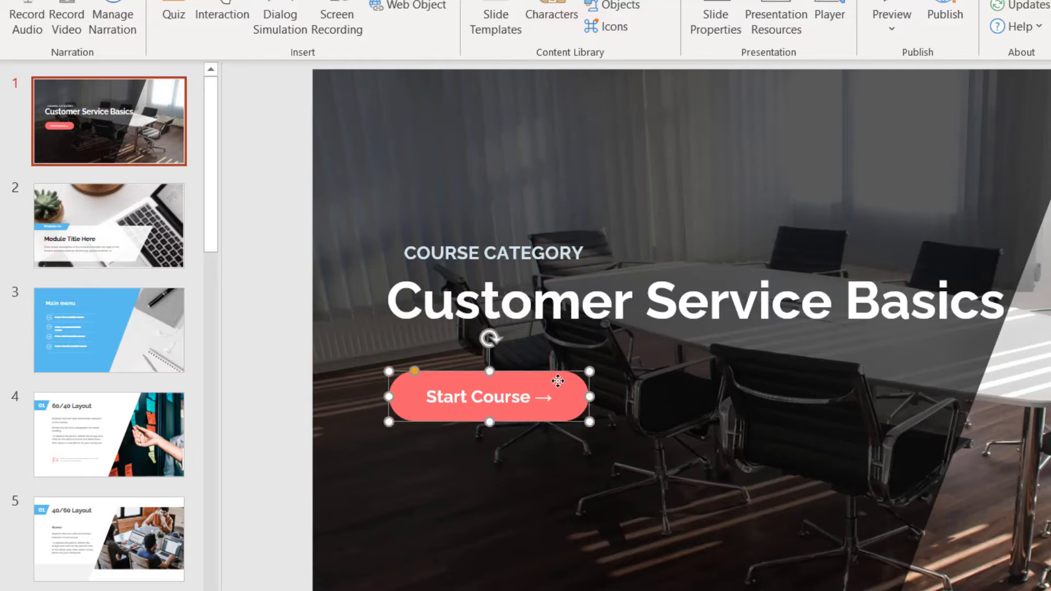
{"action": "right_click", "coordinate": [557, 381]}
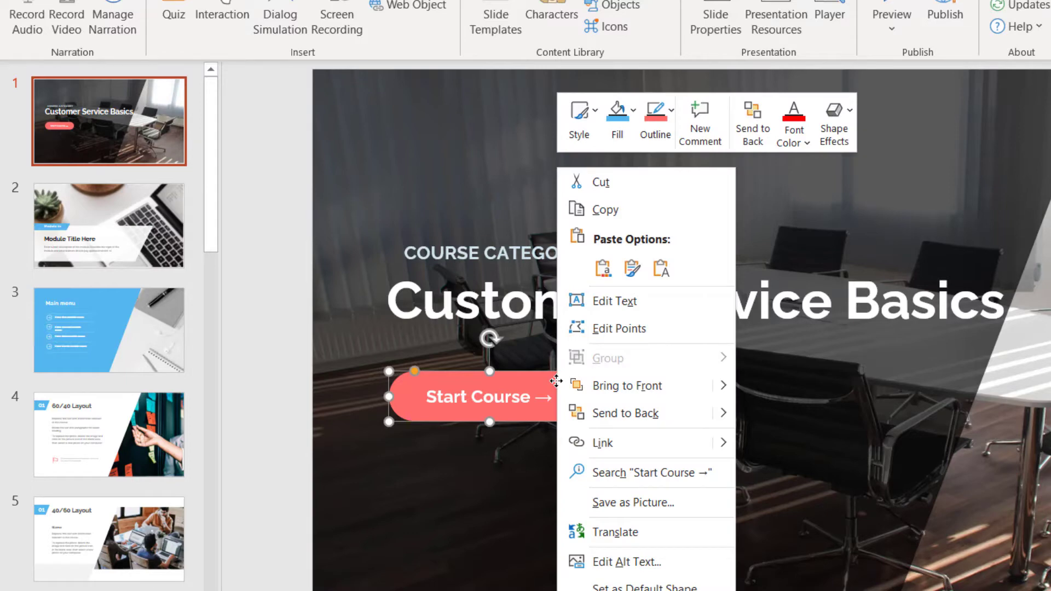
{"action": "mouse_move", "coordinate": [630, 443]}
{"action": "left_click", "coordinate": [777, 520]}
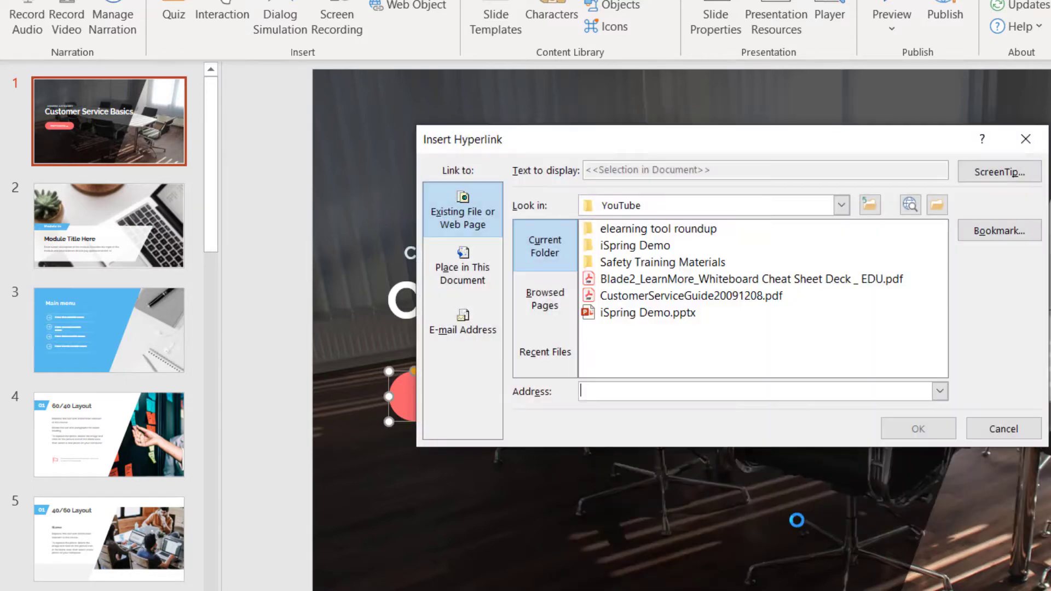
{"action": "left_click", "coordinate": [470, 262]}
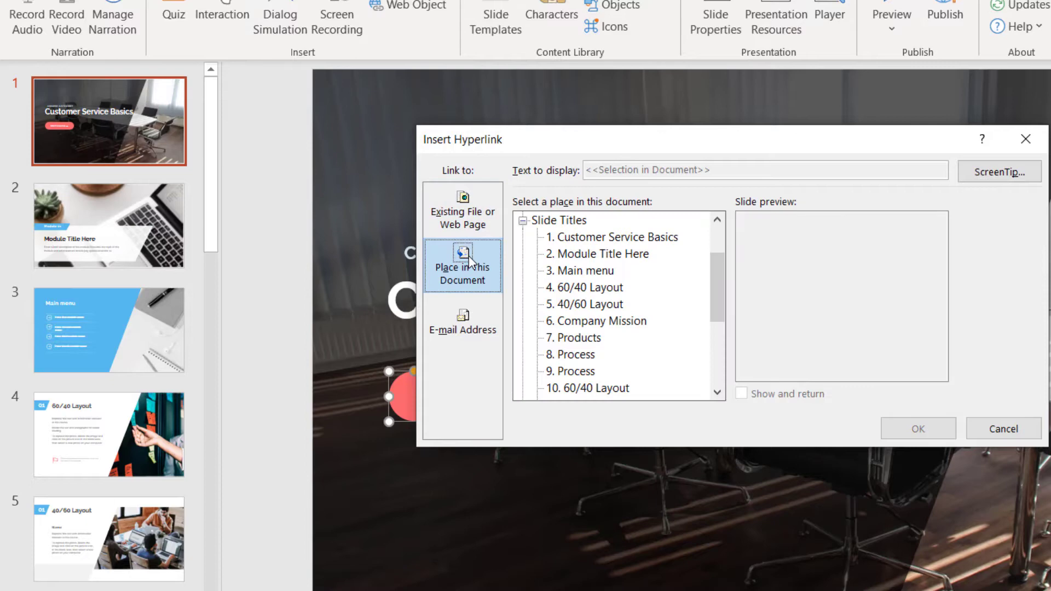
{"action": "left_click", "coordinate": [584, 272]}
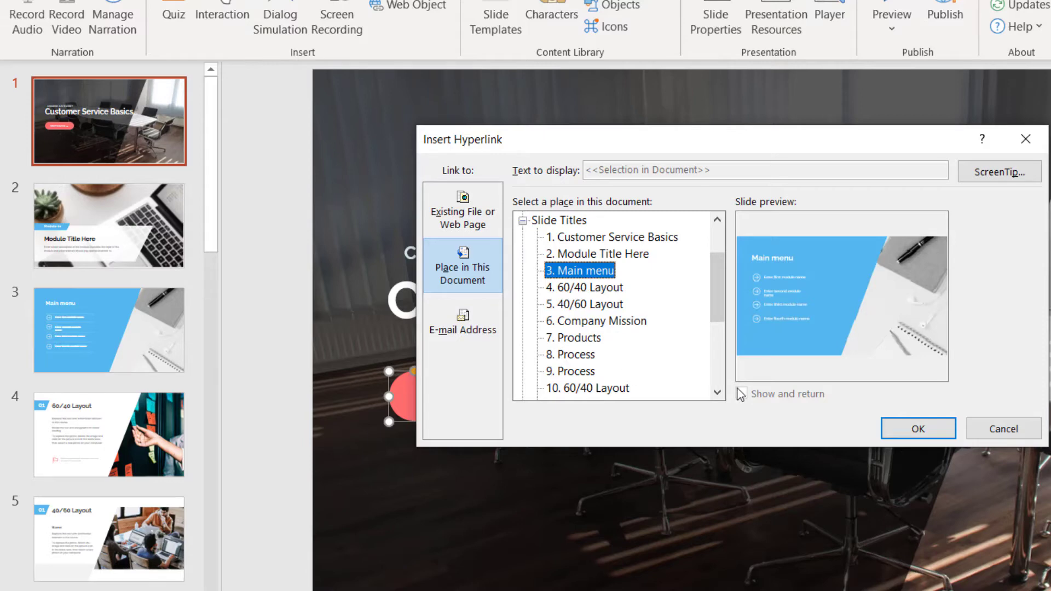
{"action": "left_click", "coordinate": [1011, 431]}
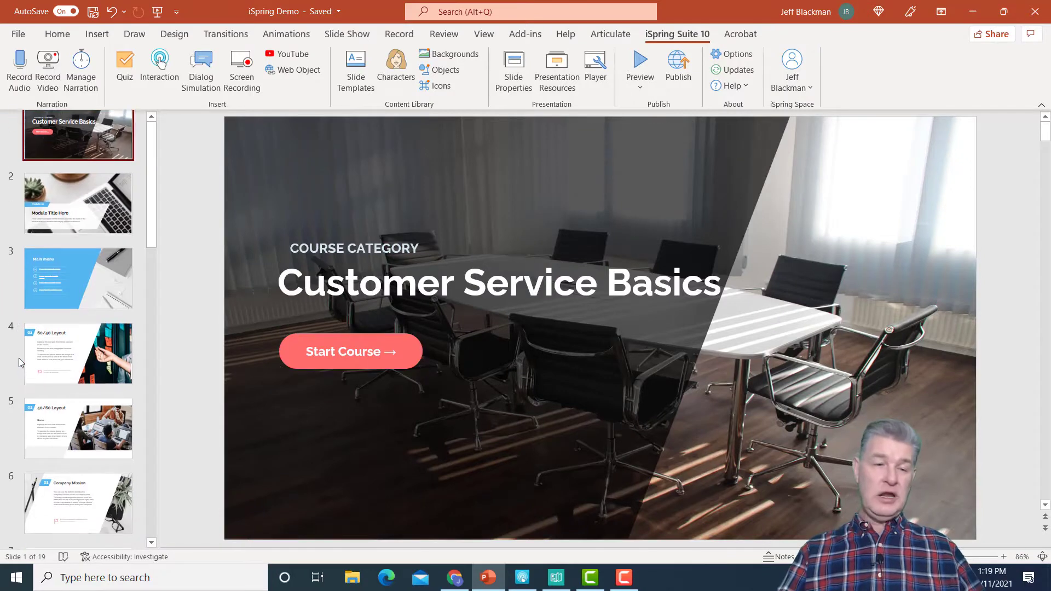
- Show the Process slide 9 animations and select the first step's description and circle 01
{"action": "scroll", "coordinate": [19, 358], "scroll_direction": "down", "scroll_amount": 5}
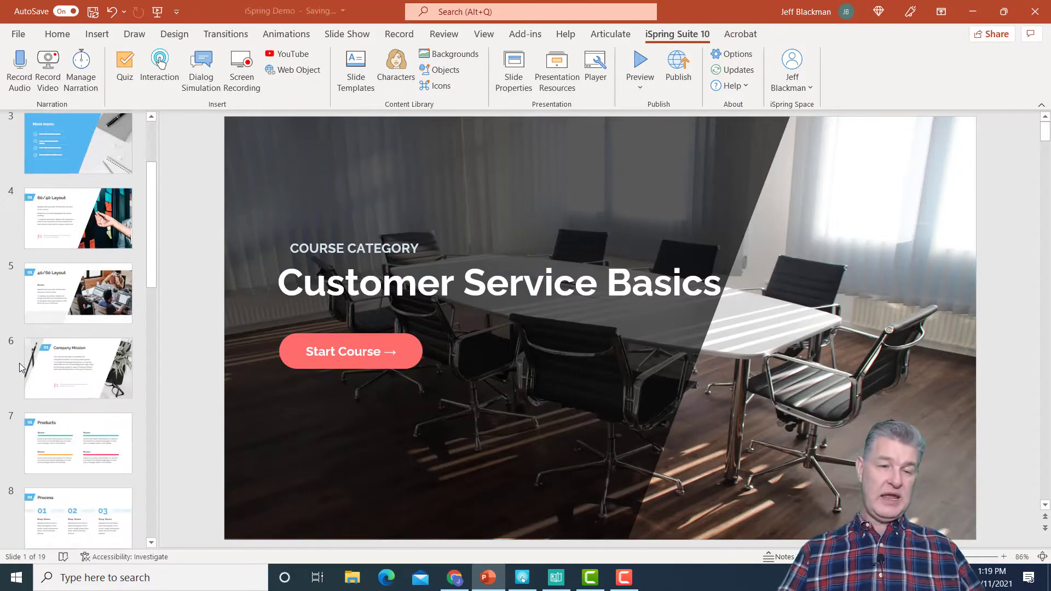
{"action": "left_click", "coordinate": [101, 443]}
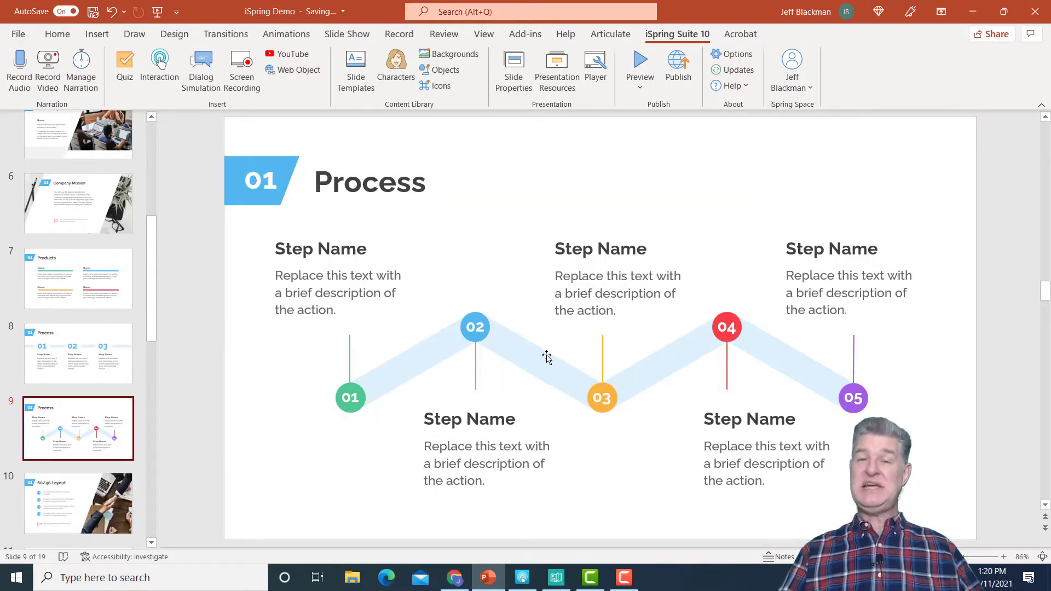
{"action": "key", "text": "alt+a"}
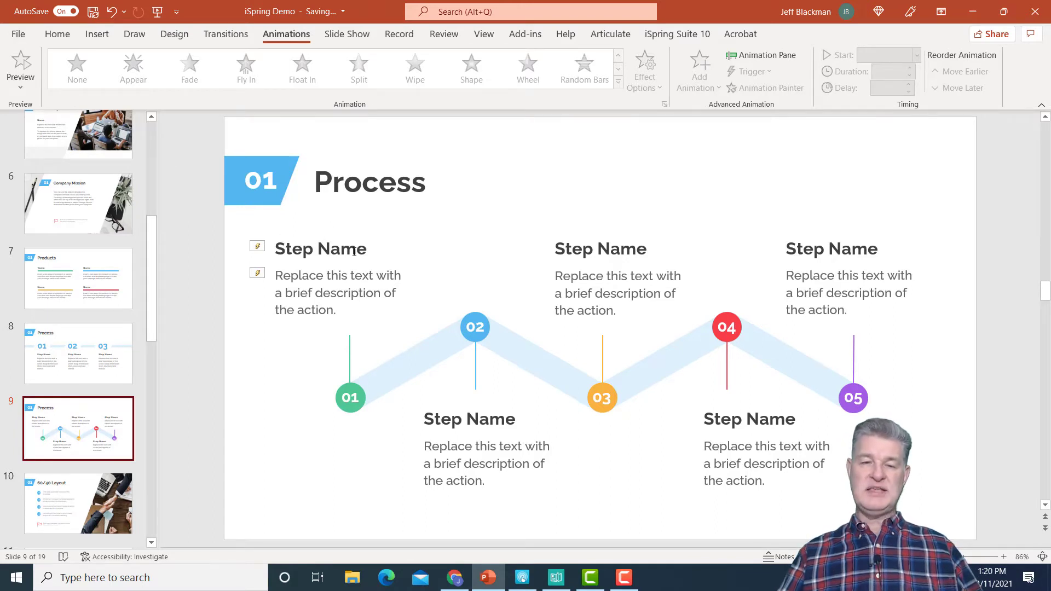
{"action": "left_click", "coordinate": [337, 288]}
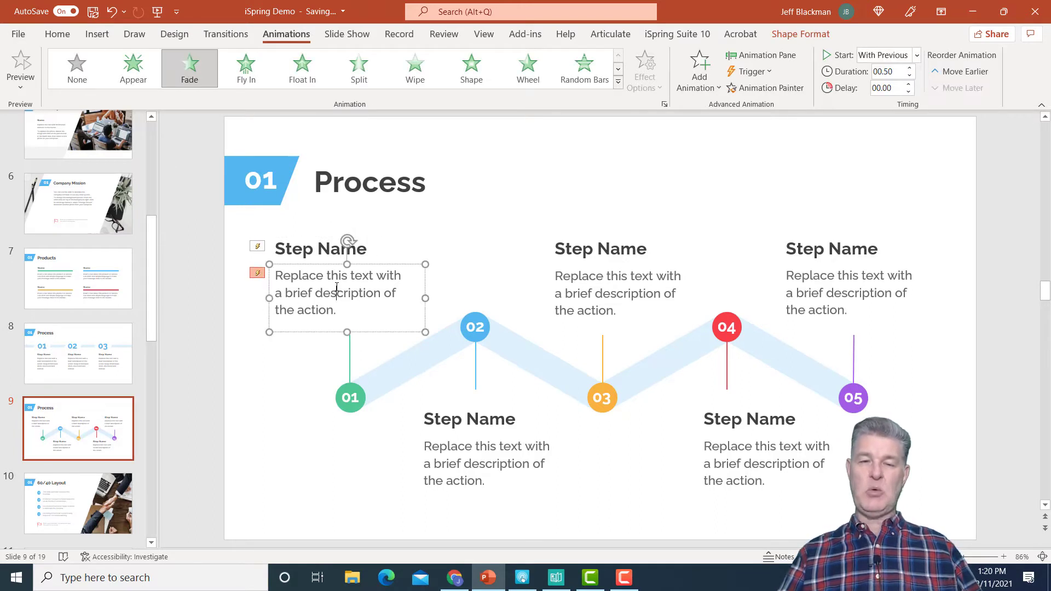
{"action": "left_click", "coordinate": [352, 410]}
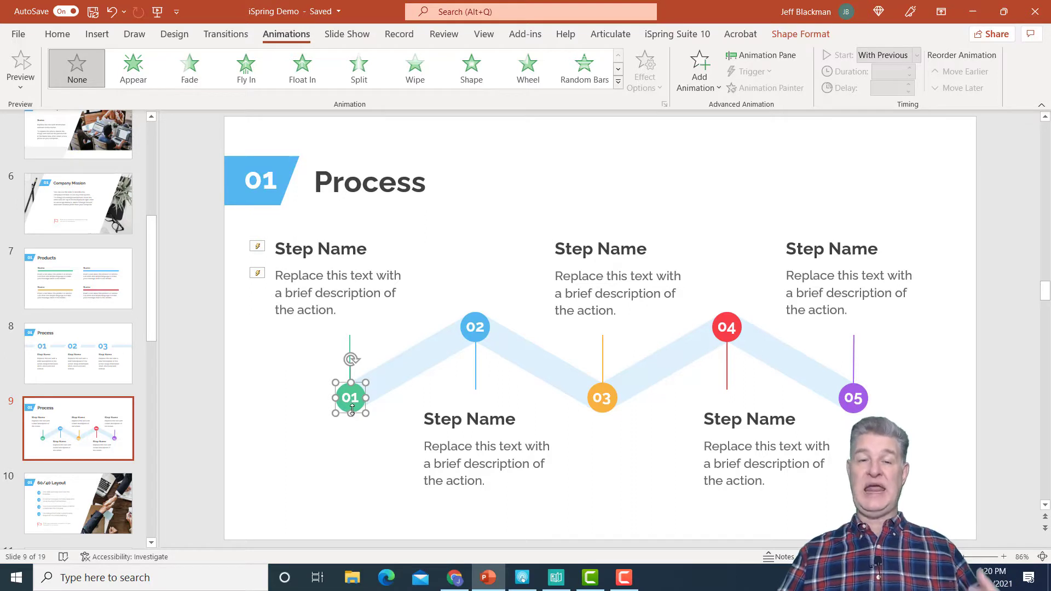
- Confirm the first description's animation triggers On Click of Circle 1, then return to iSpring Suite
{"action": "left_click", "coordinate": [338, 242]}
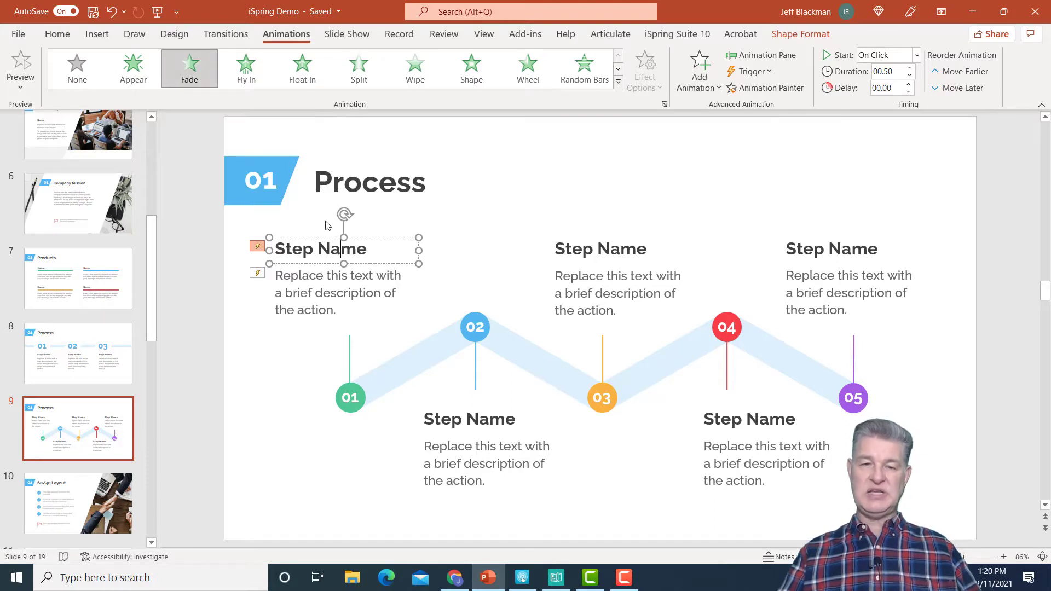
{"action": "left_click", "coordinate": [310, 279]}
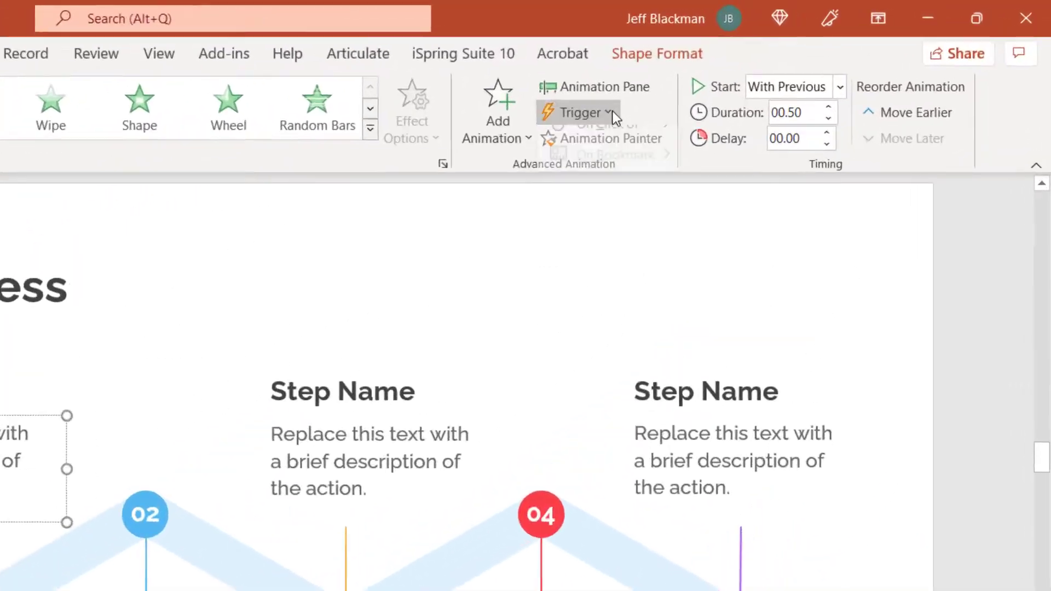
{"action": "left_click", "coordinate": [763, 71]}
{"action": "mouse_move", "coordinate": [554, 165]}
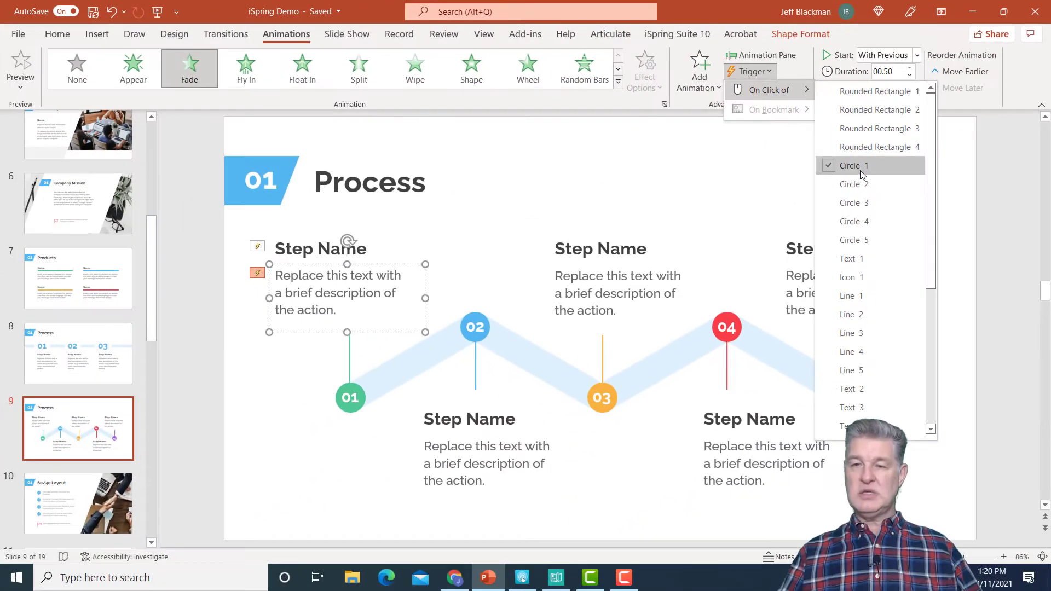
{"action": "key", "text": "Escape"}
{"action": "key", "text": "Escape"}
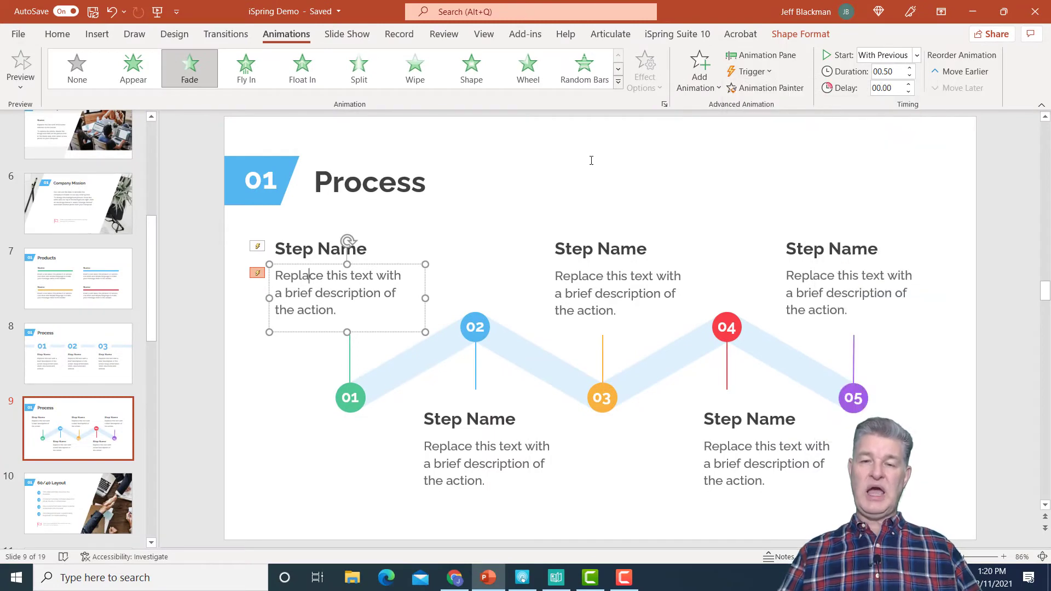
{"action": "left_click", "coordinate": [678, 34]}
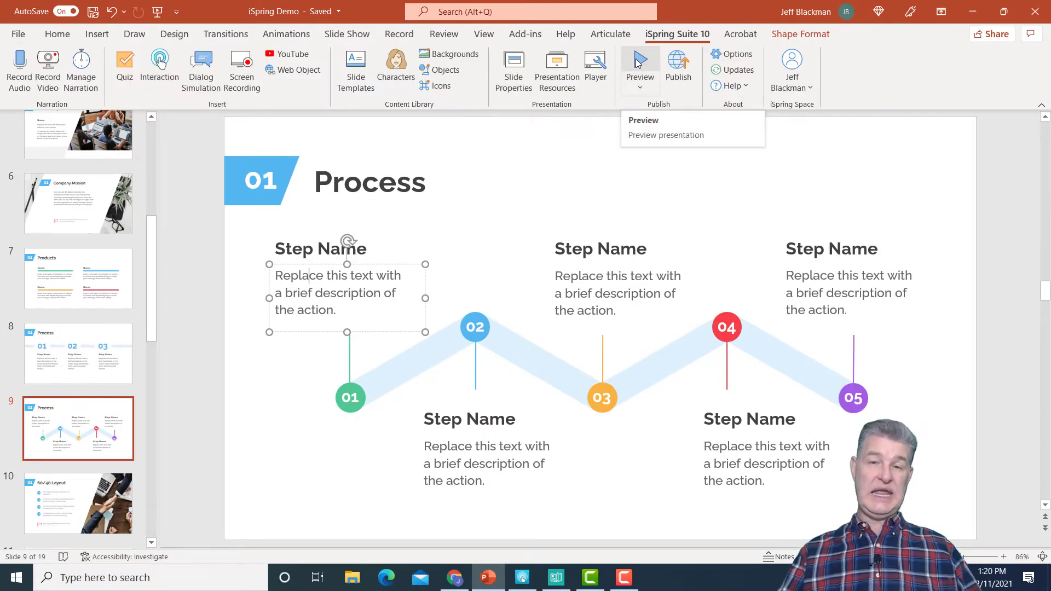
{"action": "left_click", "coordinate": [638, 63]}
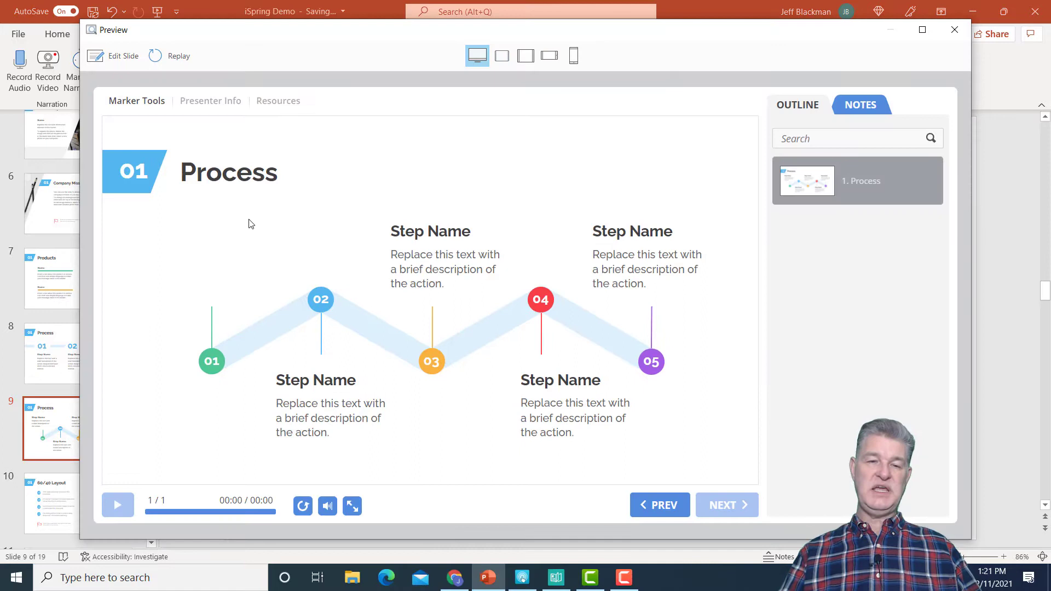
{"action": "left_click", "coordinate": [213, 374]}
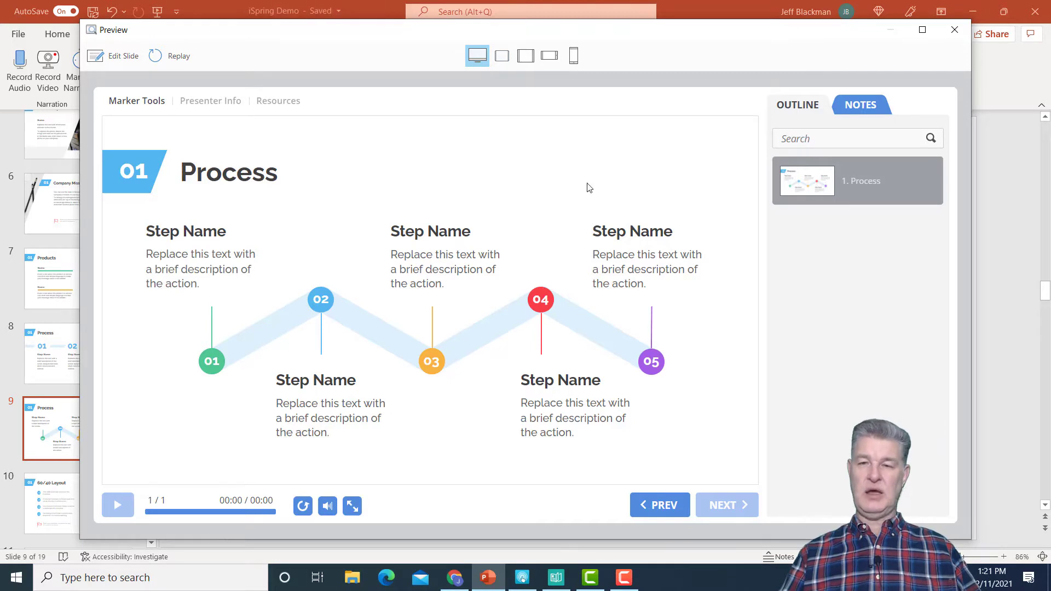
{"action": "left_click", "coordinate": [956, 30]}
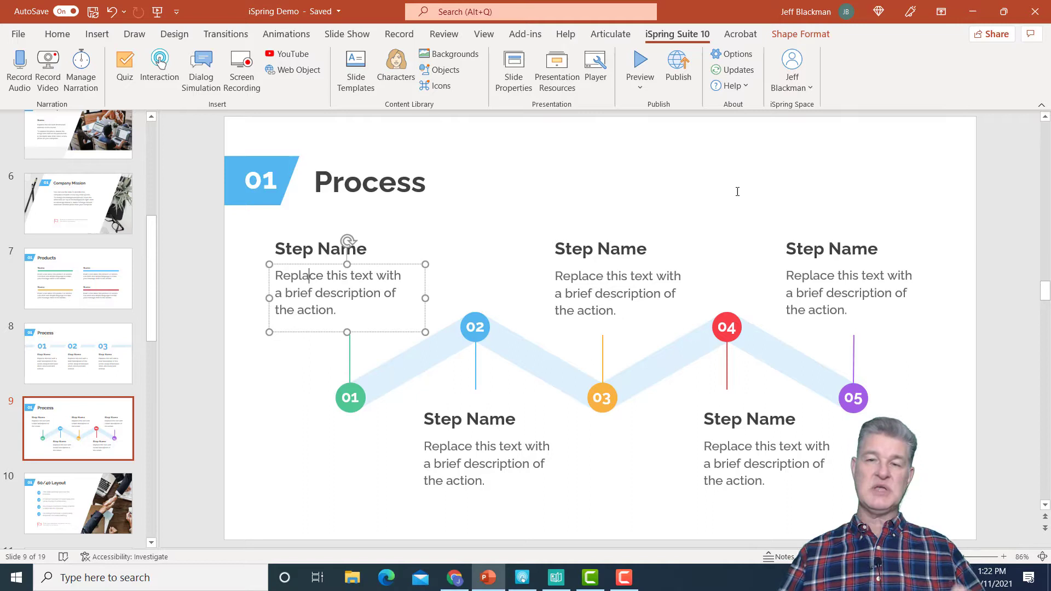
- Go to slide 11 and insert an iSpring quiz on it
{"action": "scroll", "coordinate": [85, 398], "scroll_direction": "down", "scroll_amount": 1}
{"action": "scroll", "coordinate": [85, 399], "scroll_direction": "down", "scroll_amount": 4}
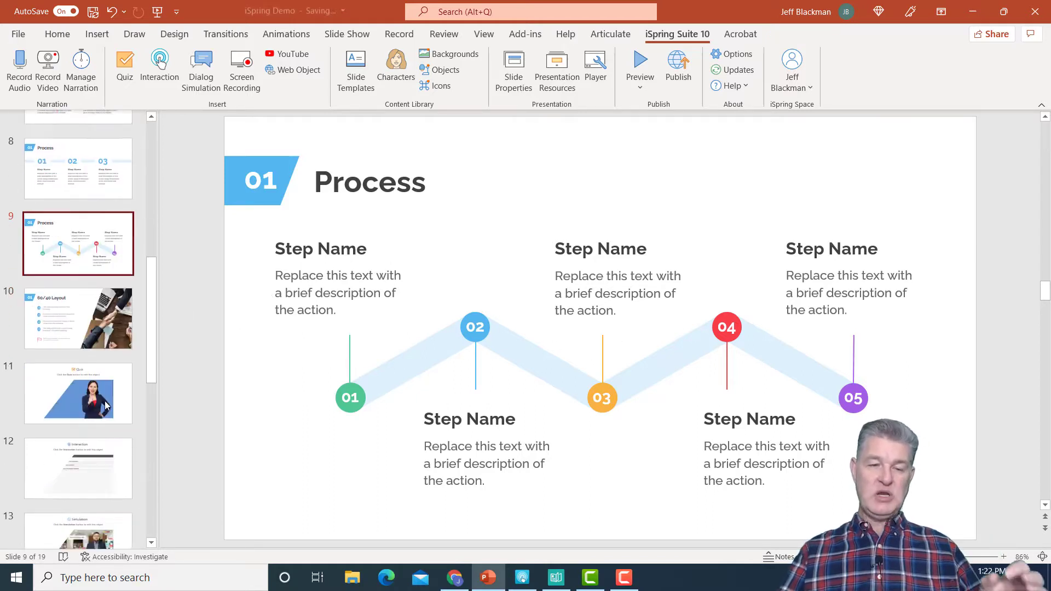
{"action": "left_click", "coordinate": [83, 374]}
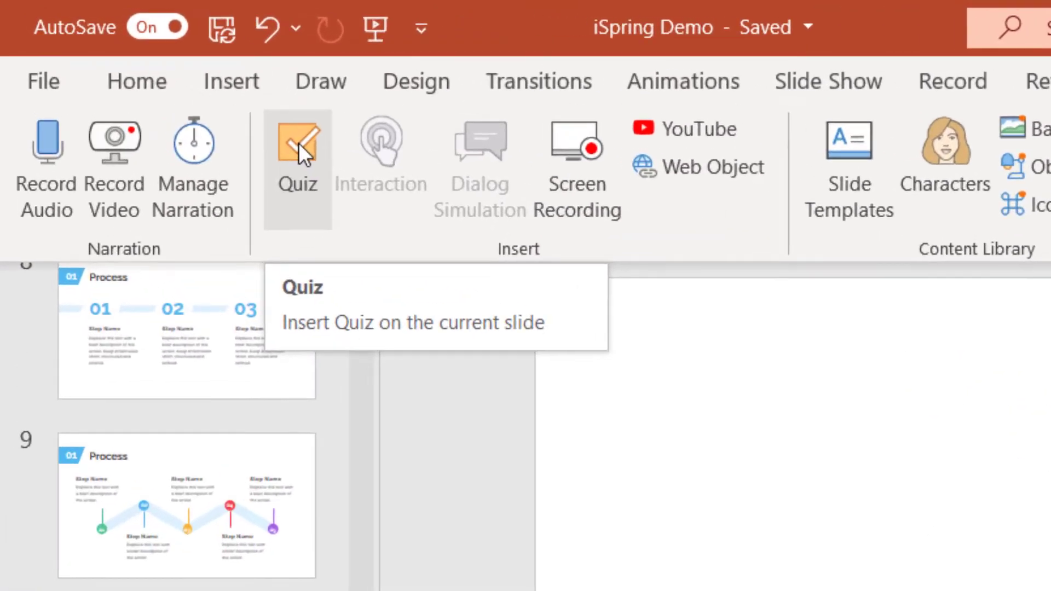
{"action": "left_click", "coordinate": [298, 143]}
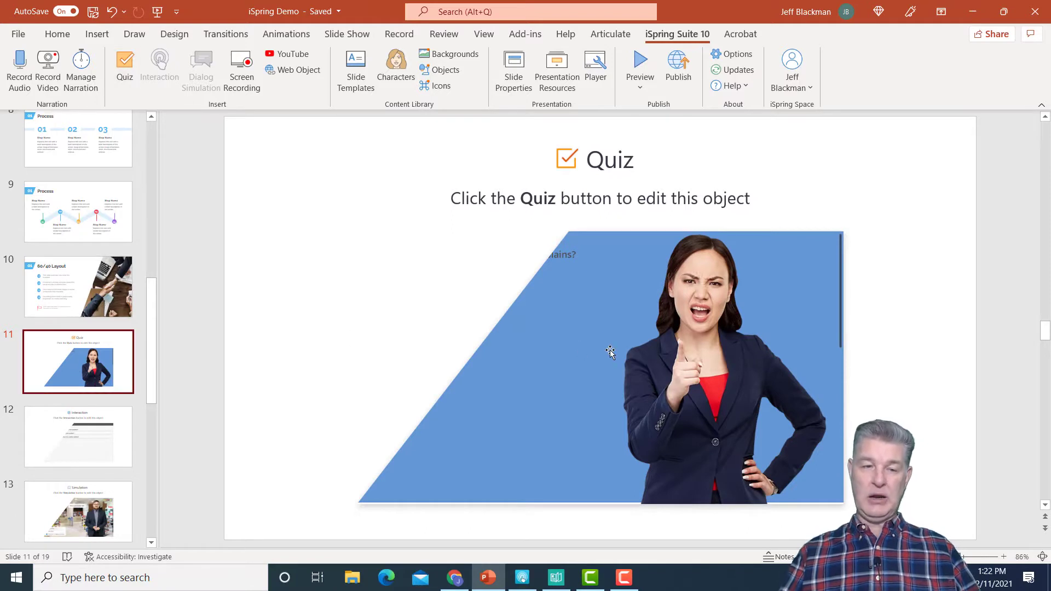
- Select the quiz placeholder on slide 11 to edit it in QuizMaker
{"action": "left_click", "coordinate": [604, 296]}
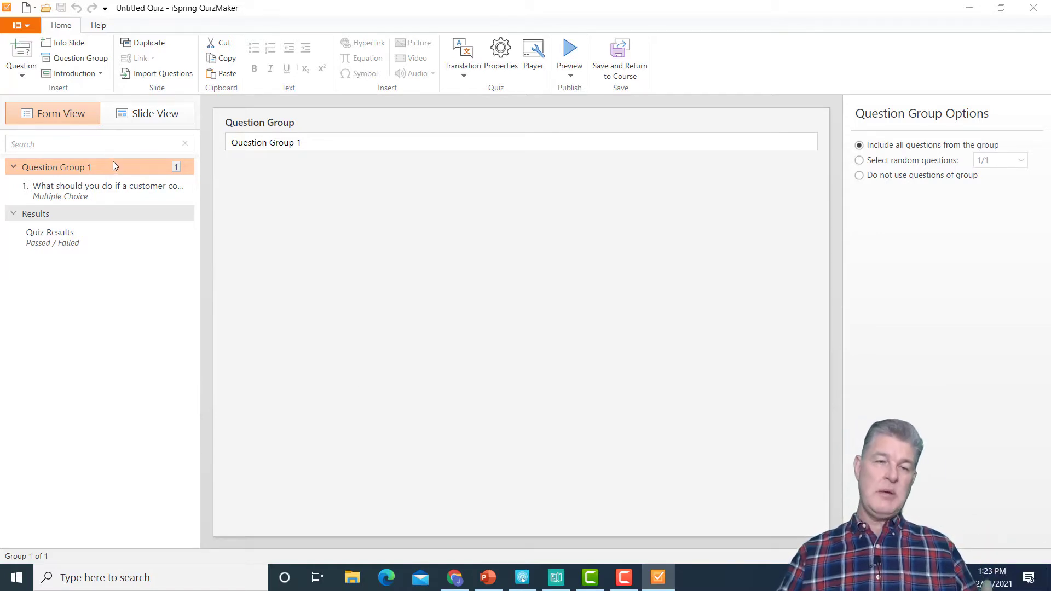
- Open the 'What should you do if a customer complains?' question and look over the question types
{"action": "left_click", "coordinate": [94, 187]}
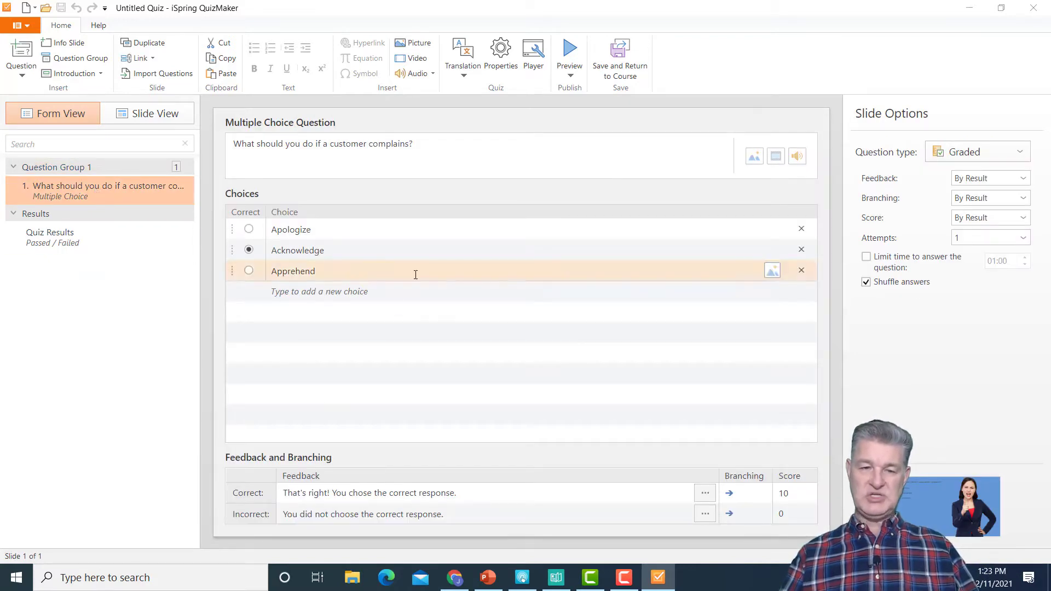
{"action": "left_click", "coordinate": [24, 77]}
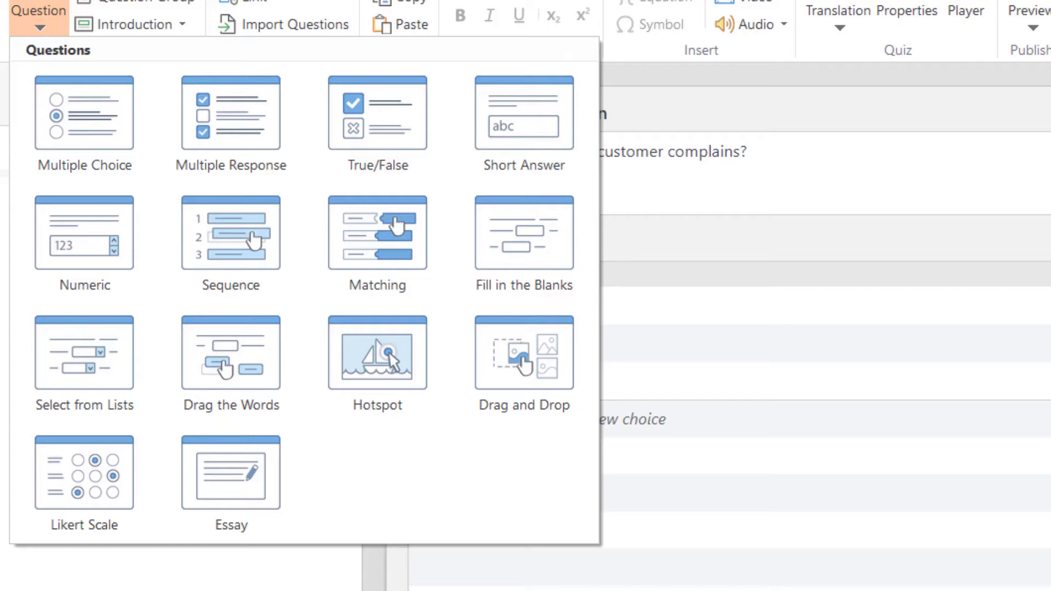
{"action": "key", "text": "Escape"}
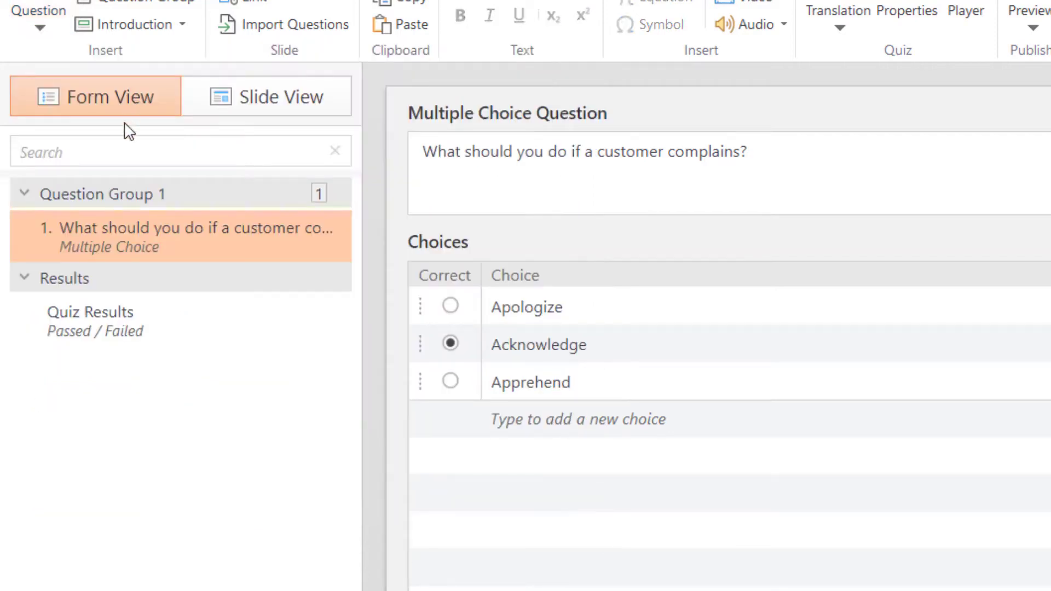
- View the complaint question in Slide View, selecting its picture and choices, then return to Form View
{"action": "left_click", "coordinate": [285, 97]}
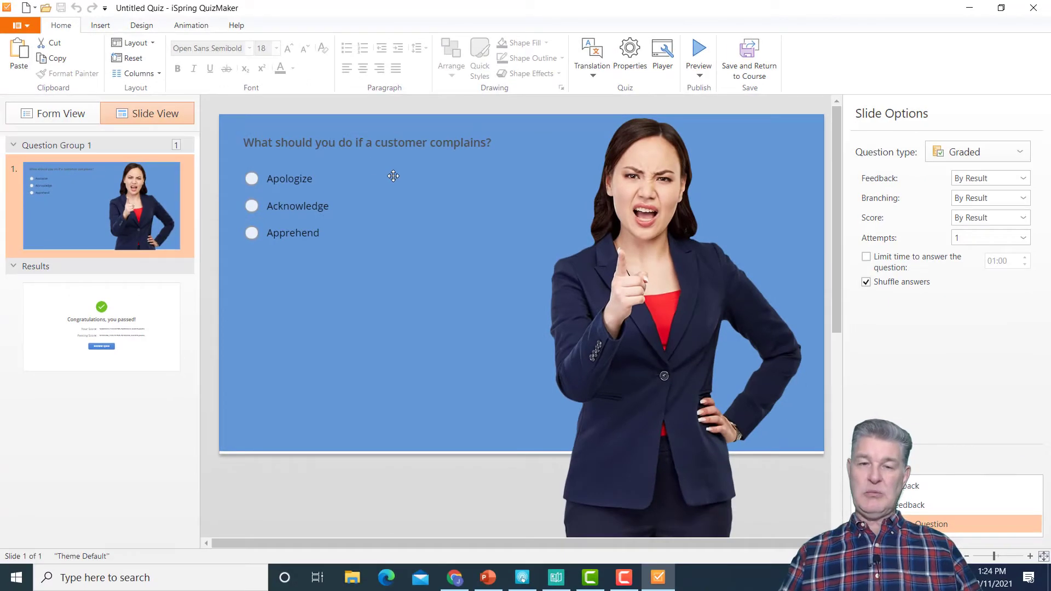
{"action": "left_click", "coordinate": [657, 174]}
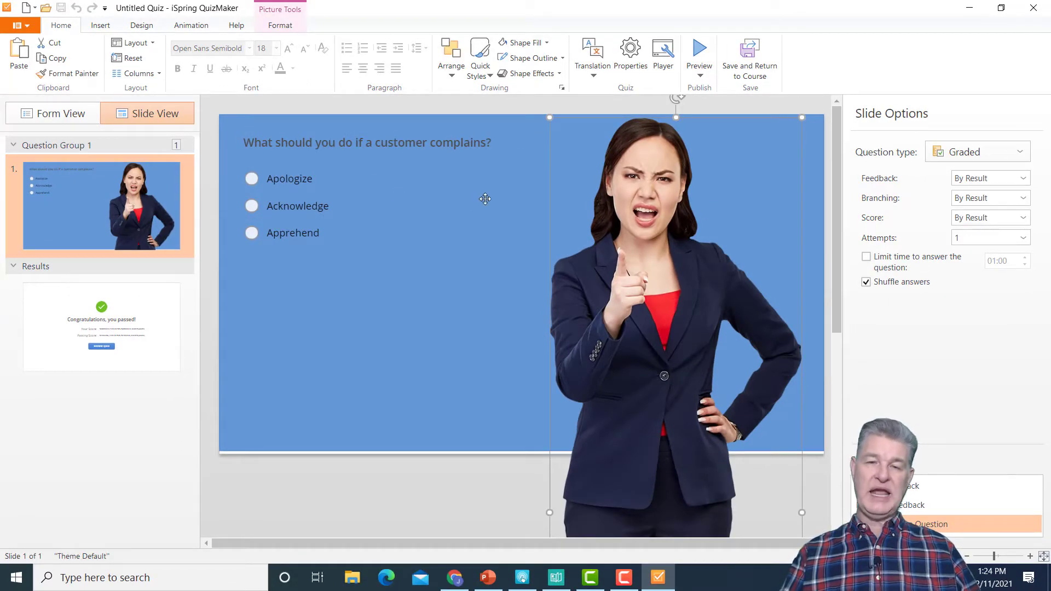
{"action": "left_click", "coordinate": [473, 219]}
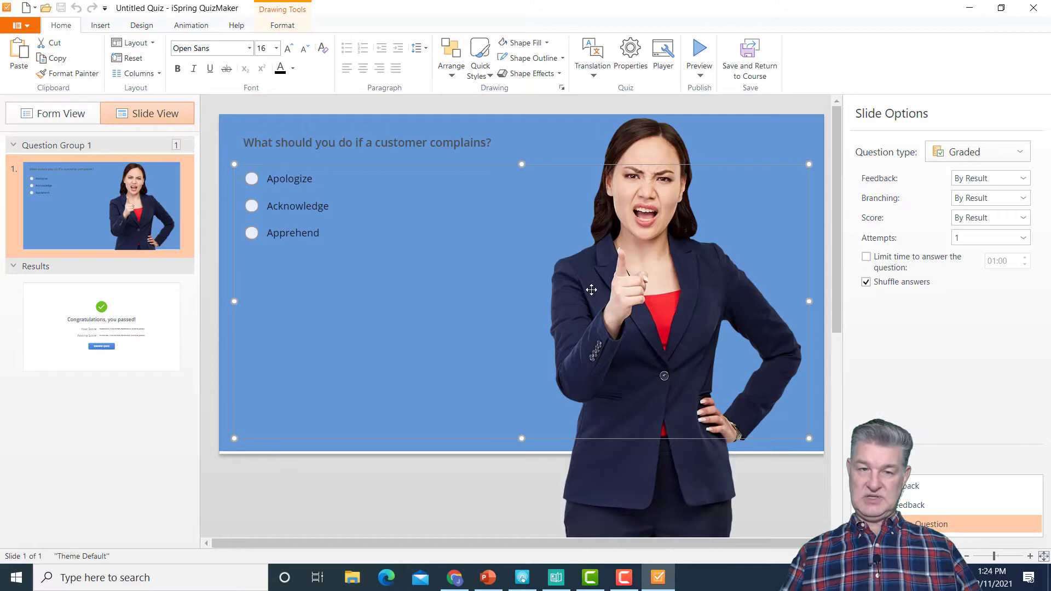
{"action": "left_click", "coordinate": [68, 115]}
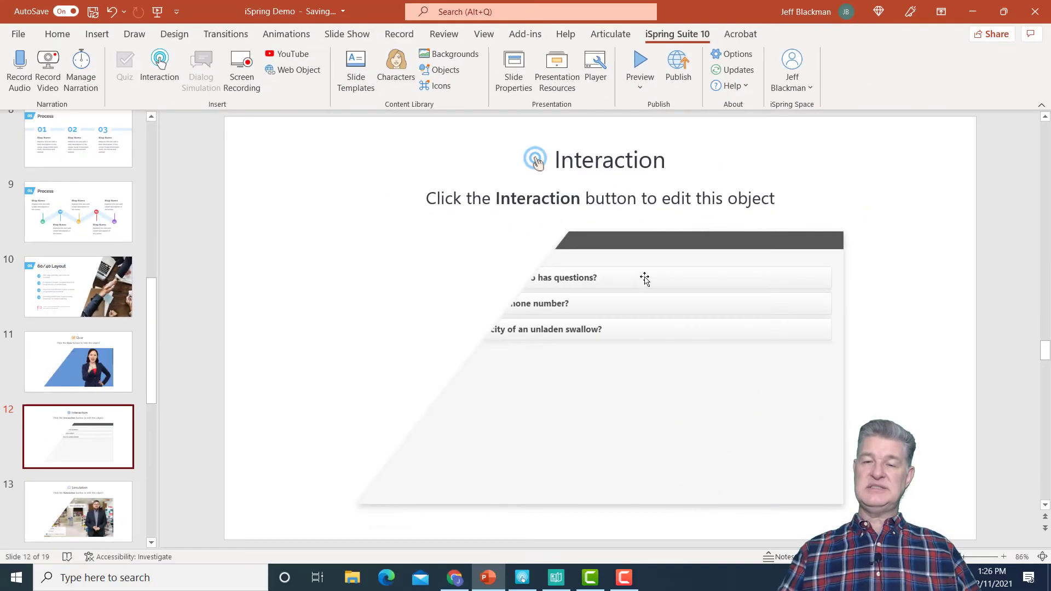
{"action": "left_click", "coordinate": [645, 278]}
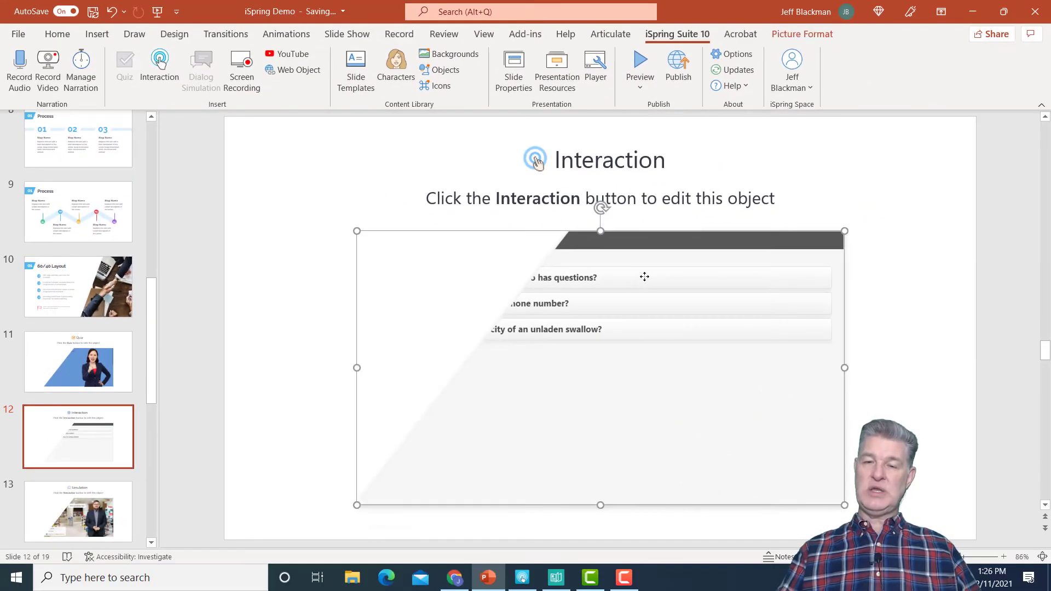
{"action": "left_click", "coordinate": [555, 581]}
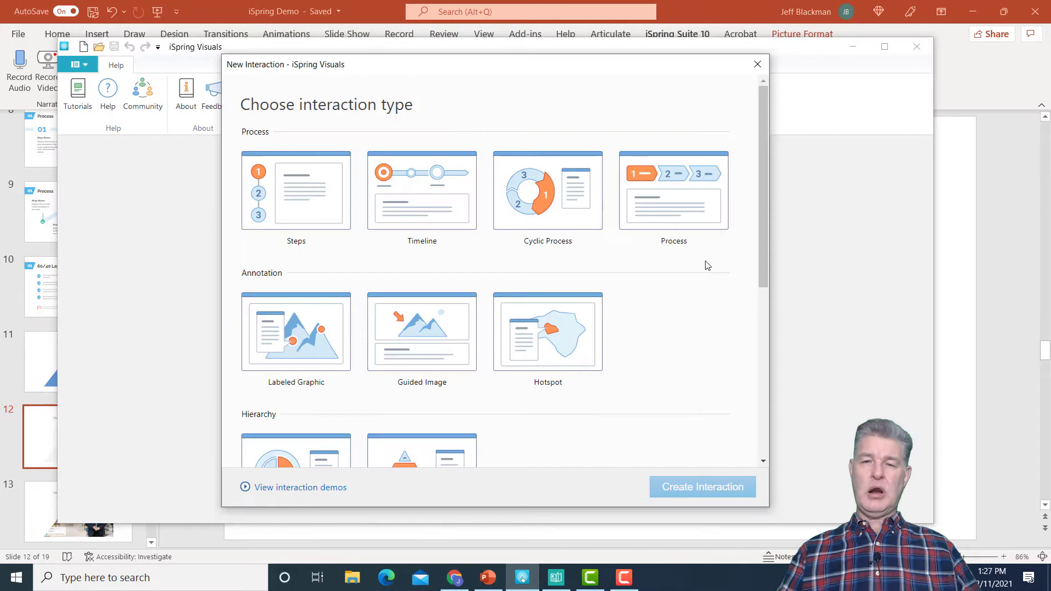
{"action": "scroll", "coordinate": [715, 282], "scroll_direction": "down", "scroll_amount": 5}
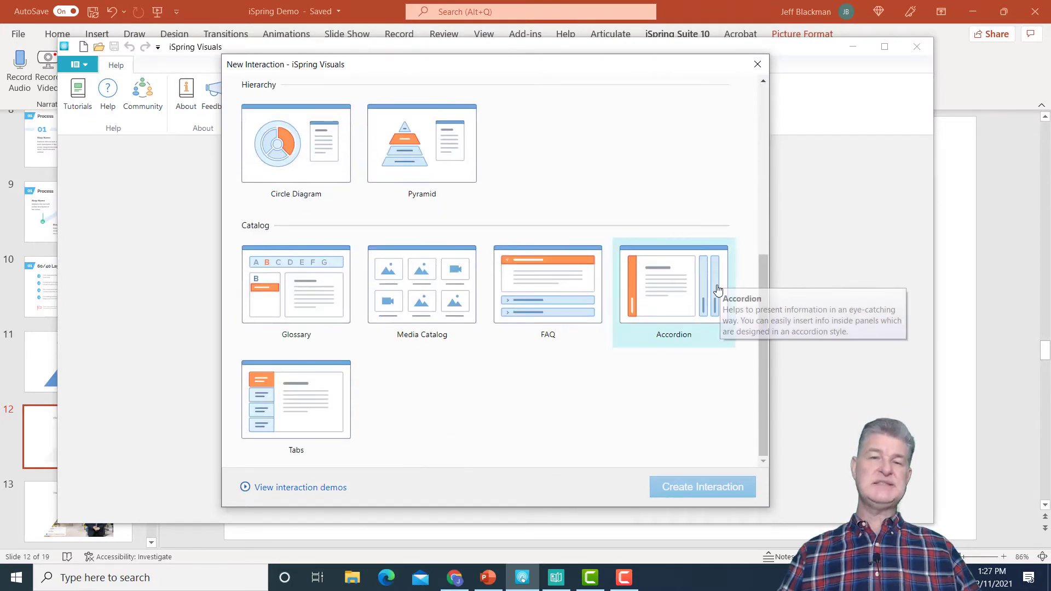
{"action": "scroll", "coordinate": [679, 318], "scroll_direction": "up", "scroll_amount": 2}
{"action": "scroll", "coordinate": [676, 285], "scroll_direction": "up", "scroll_amount": 3}
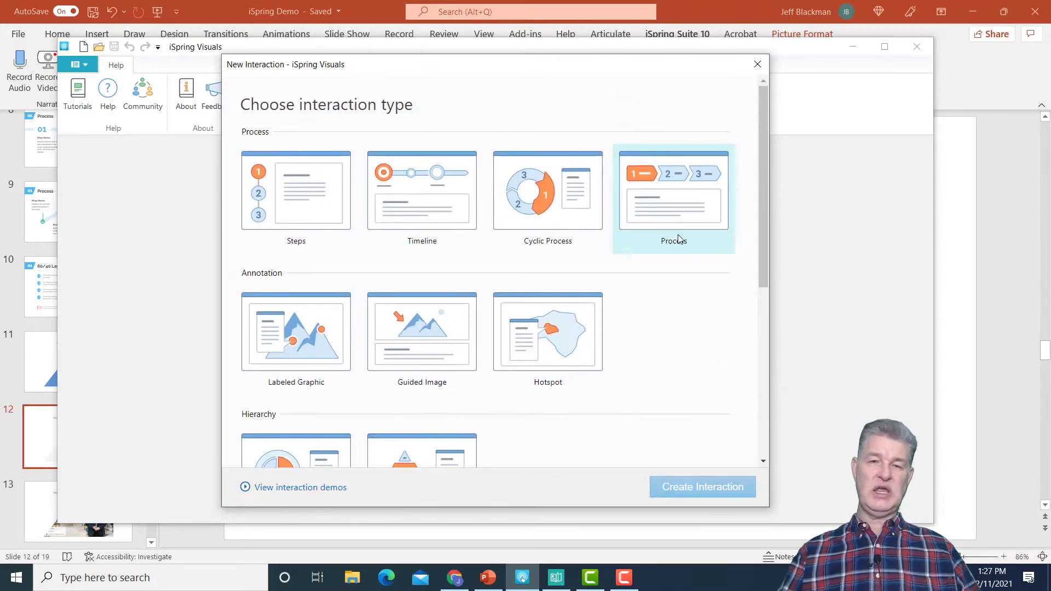
{"action": "key", "text": "Escape"}
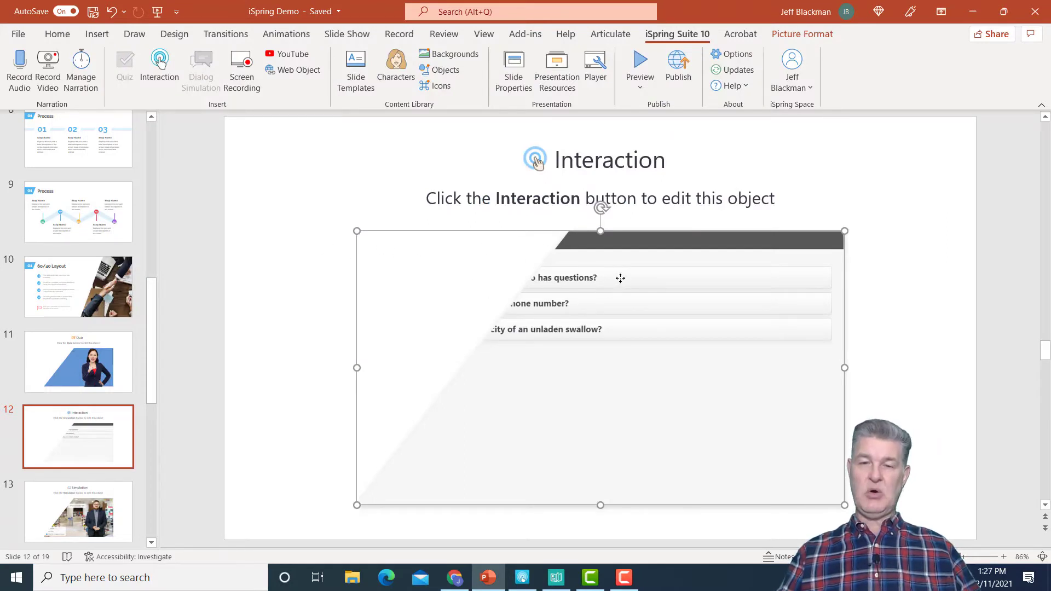
- Preview the FAQ interaction, expanding and collapsing its send-to, phone number and air speed questions
{"action": "left_click", "coordinate": [160, 62]}
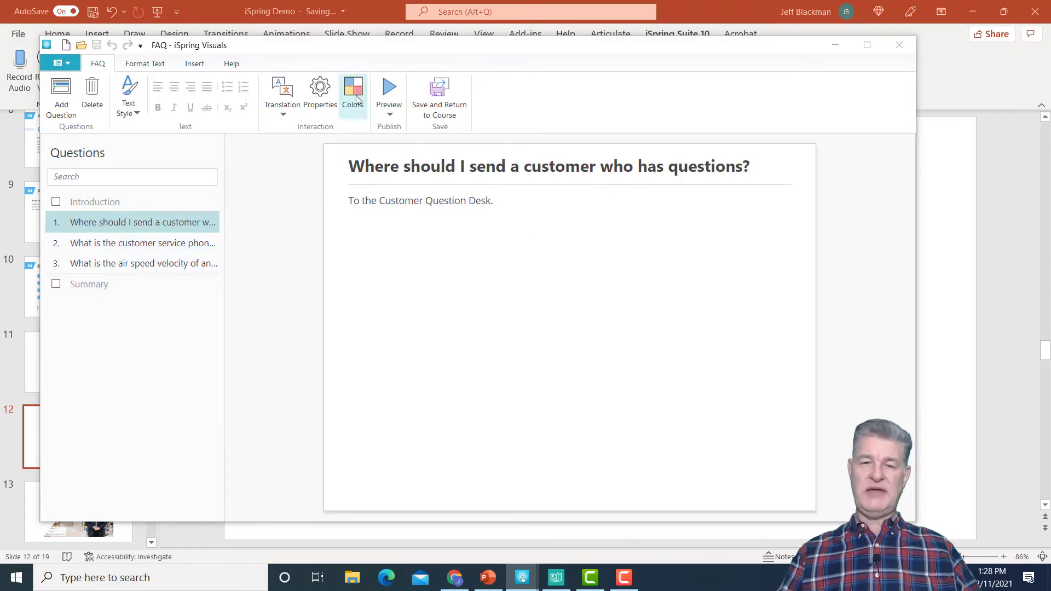
{"action": "left_click", "coordinate": [389, 88]}
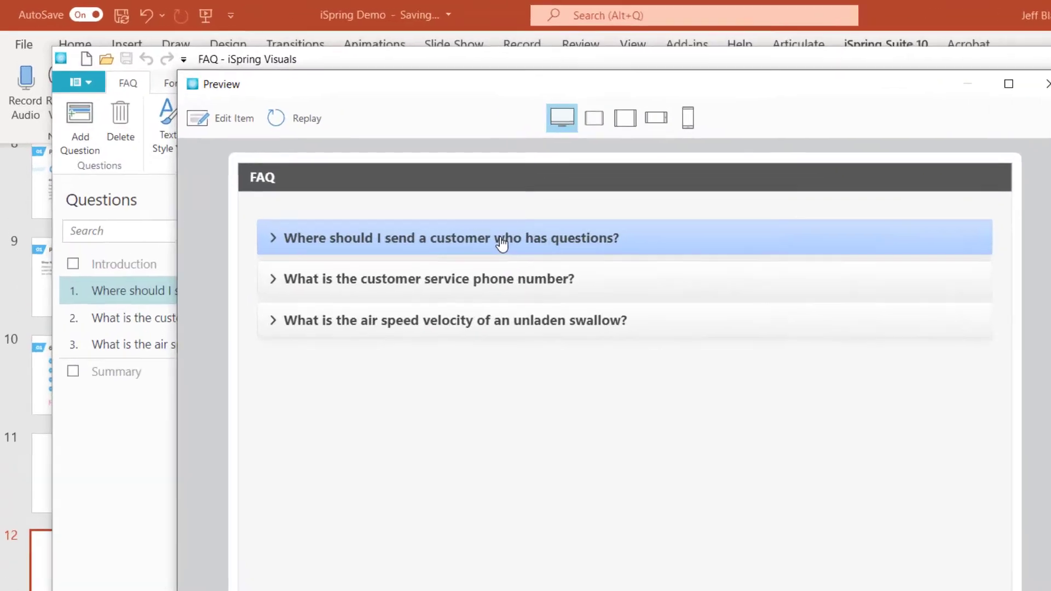
{"action": "left_click", "coordinate": [502, 243]}
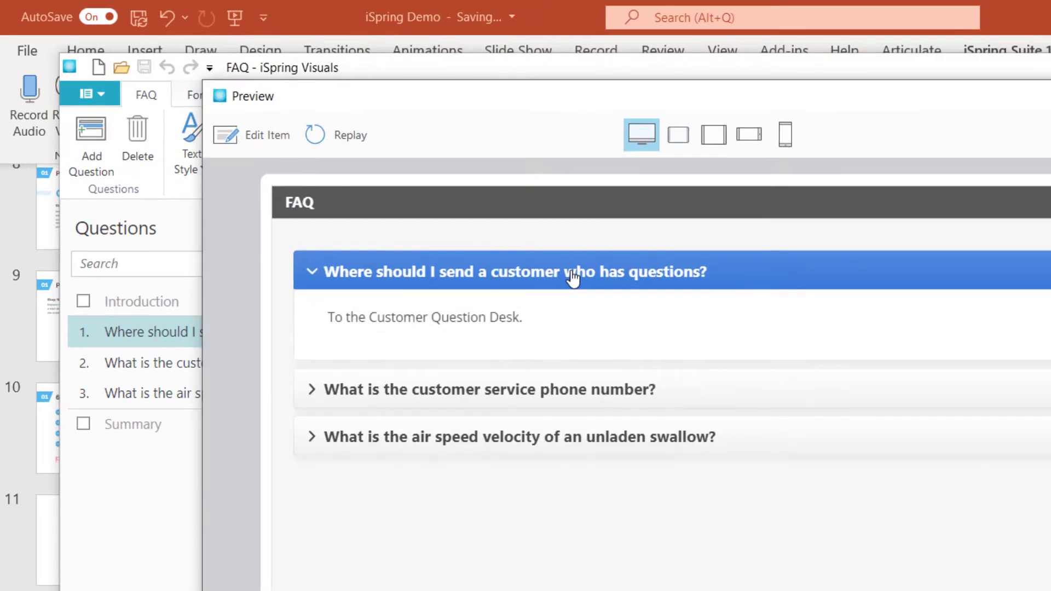
{"action": "left_click", "coordinate": [572, 278]}
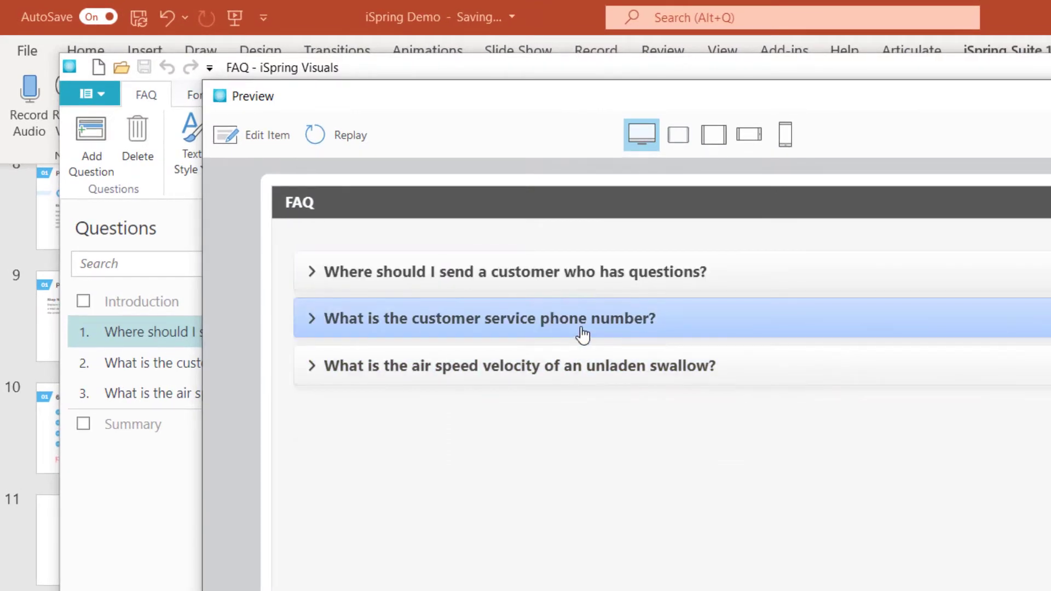
{"action": "left_click", "coordinate": [583, 330]}
{"action": "left_click", "coordinate": [583, 326]}
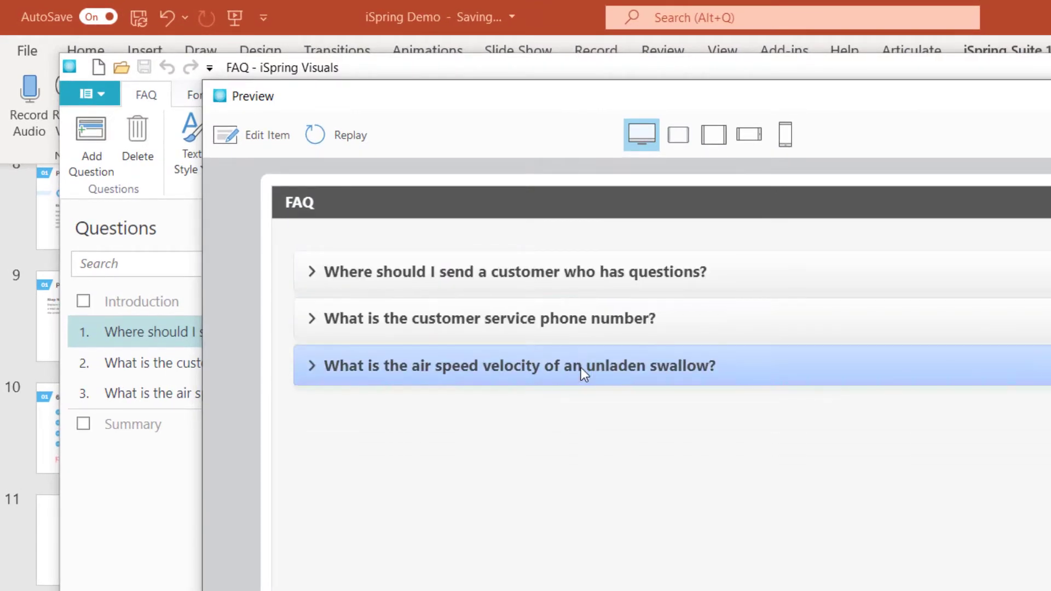
{"action": "left_click", "coordinate": [582, 368]}
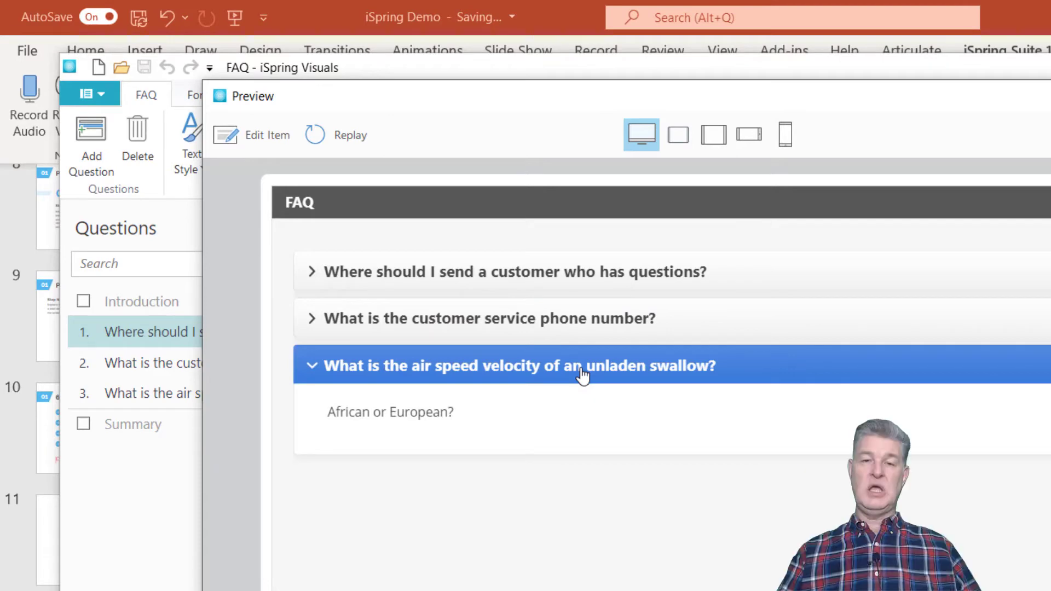
{"action": "left_click", "coordinate": [582, 374]}
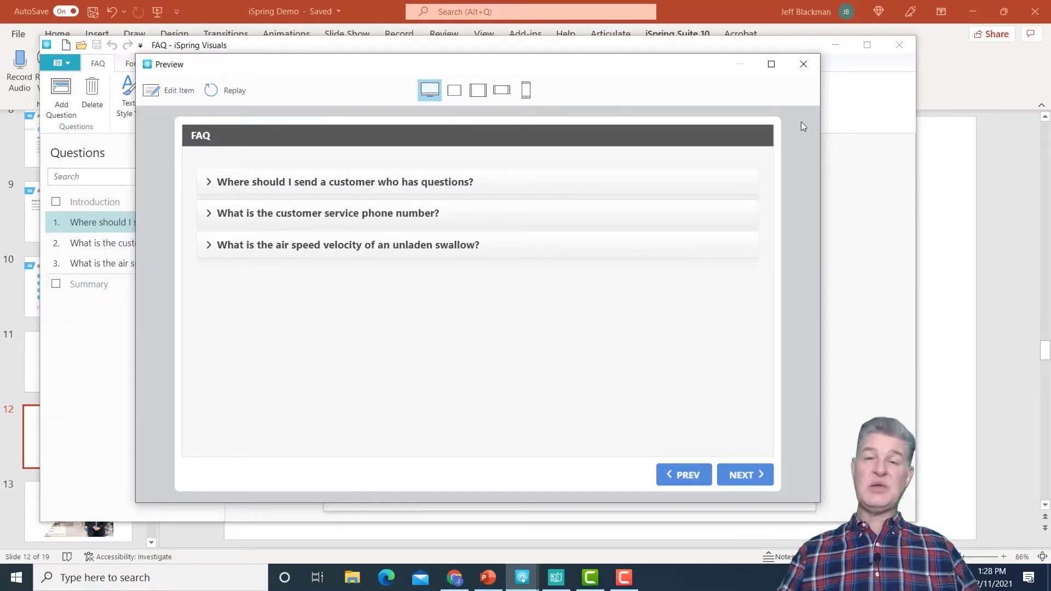
{"action": "left_click", "coordinate": [803, 65]}
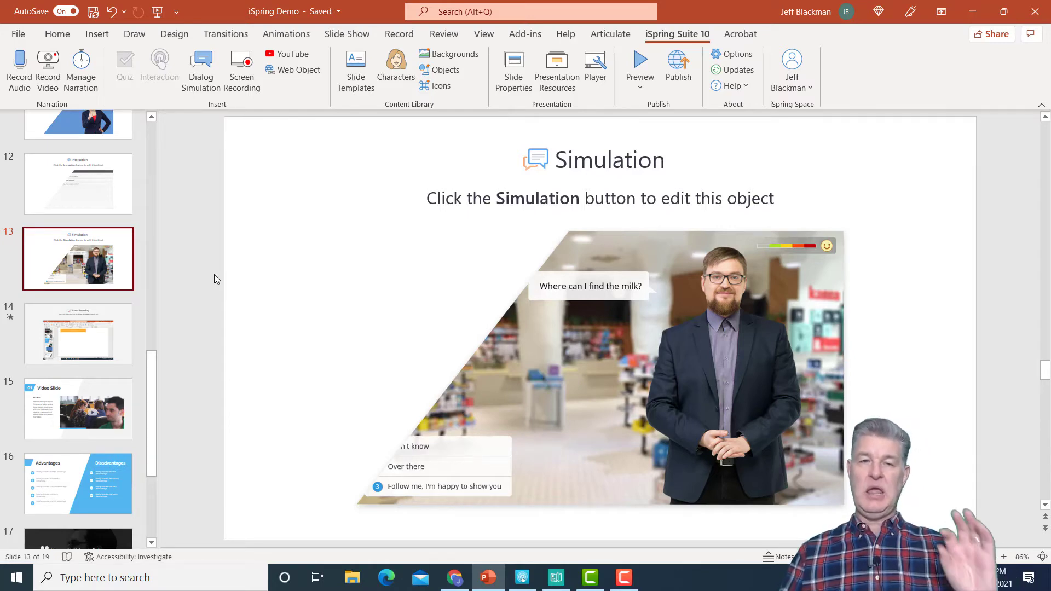
- Select the slide 13 simulation and open it as a dialog simulation in TalkMaster
{"action": "left_click", "coordinate": [623, 294]}
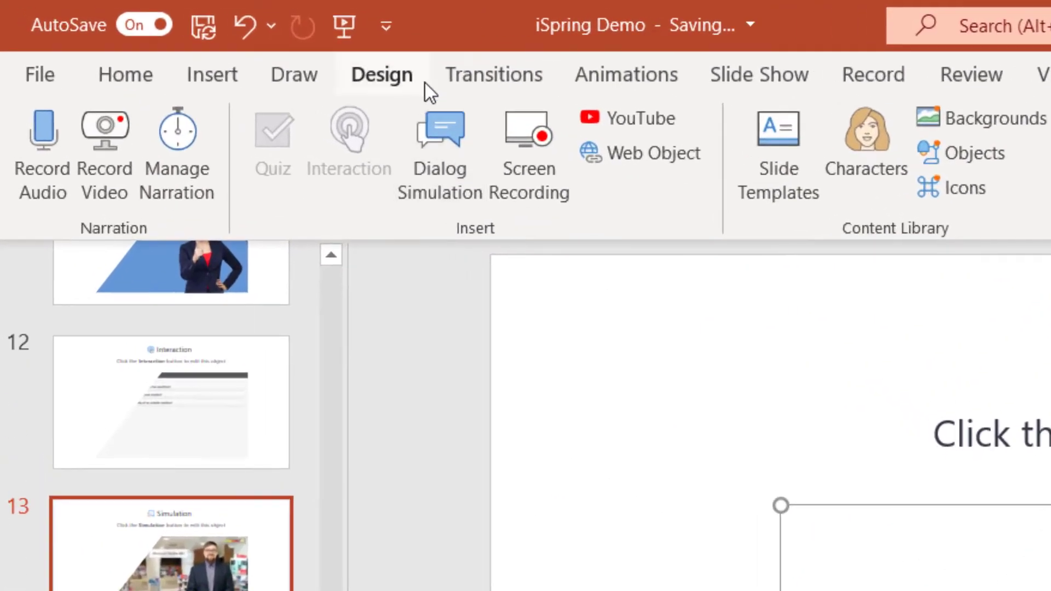
{"action": "left_click", "coordinate": [445, 143]}
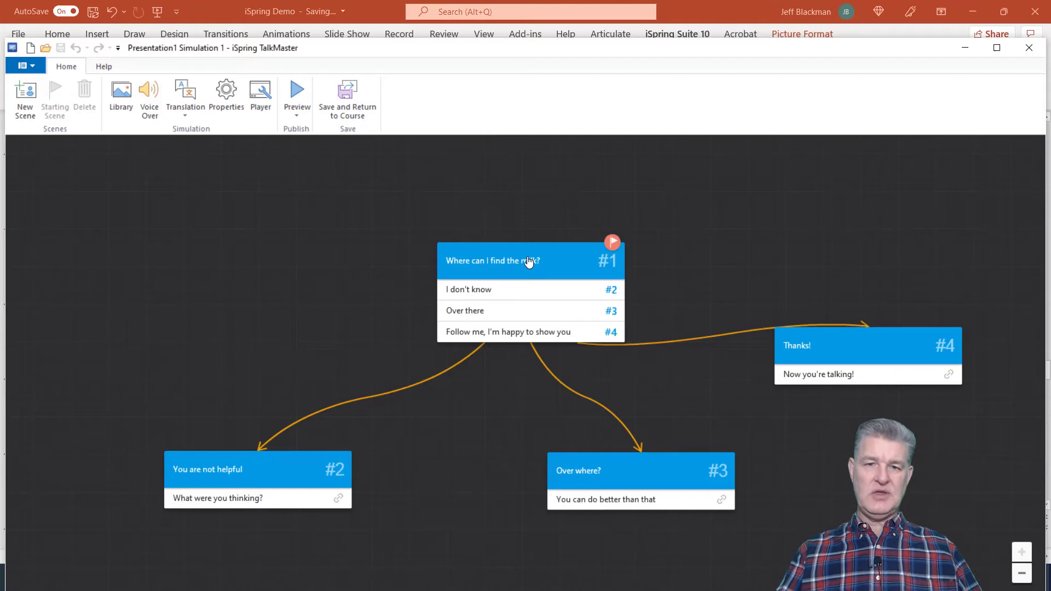
- Open scene #1 and browse its character and supermarket background images
{"action": "double_click", "coordinate": [528, 262]}
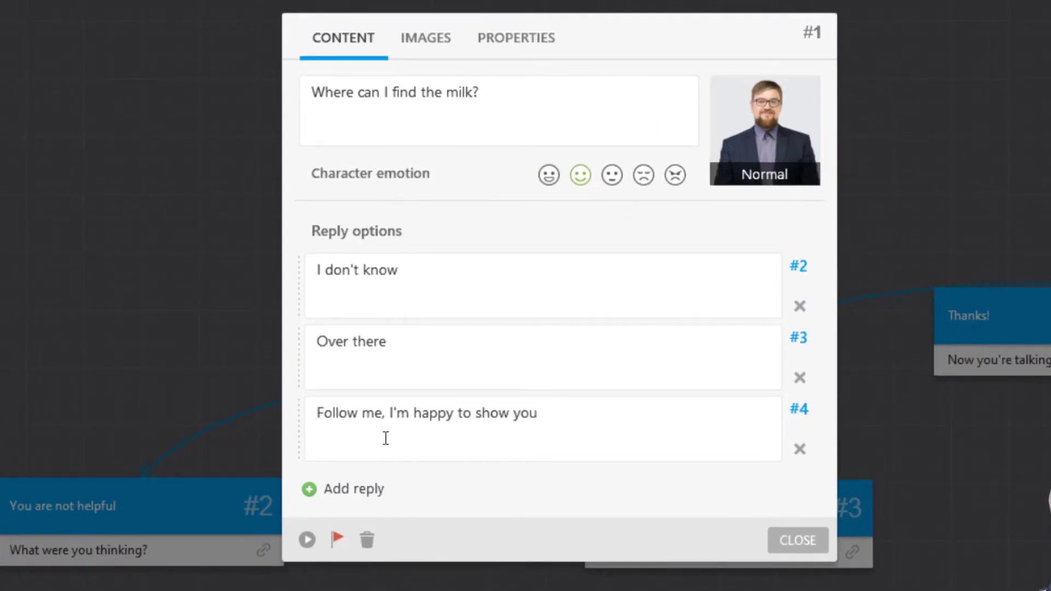
{"action": "left_click", "coordinate": [431, 39]}
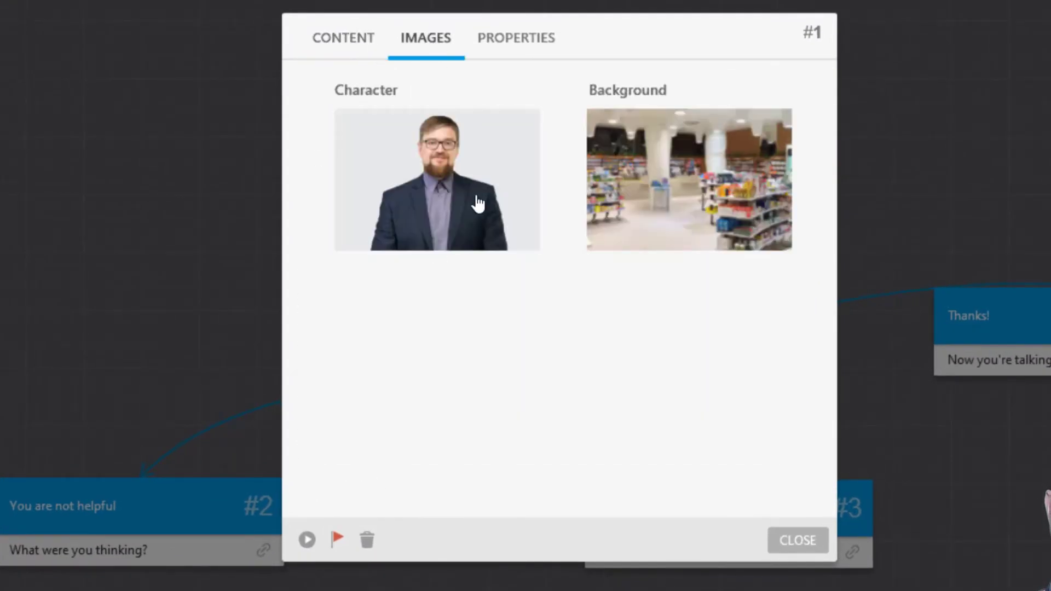
{"action": "left_click", "coordinate": [445, 174]}
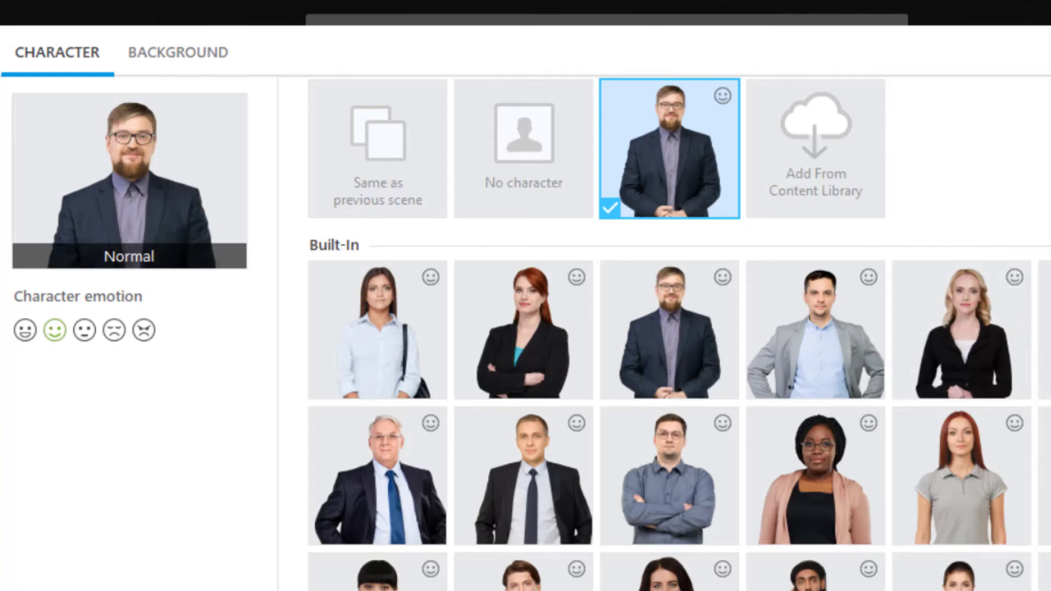
{"action": "left_click", "coordinate": [199, 52]}
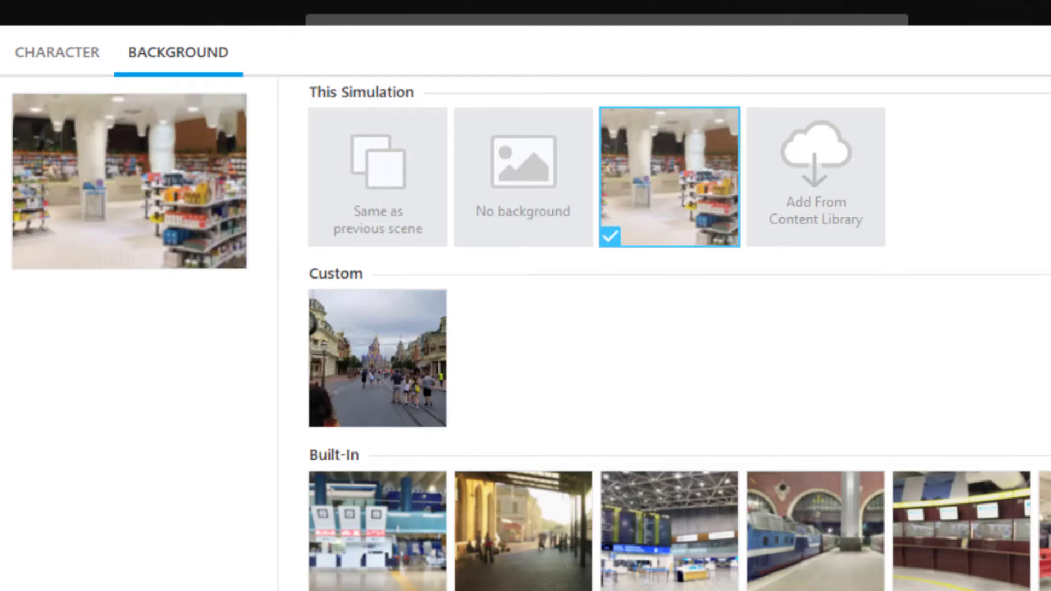
{"action": "key", "text": "Escape"}
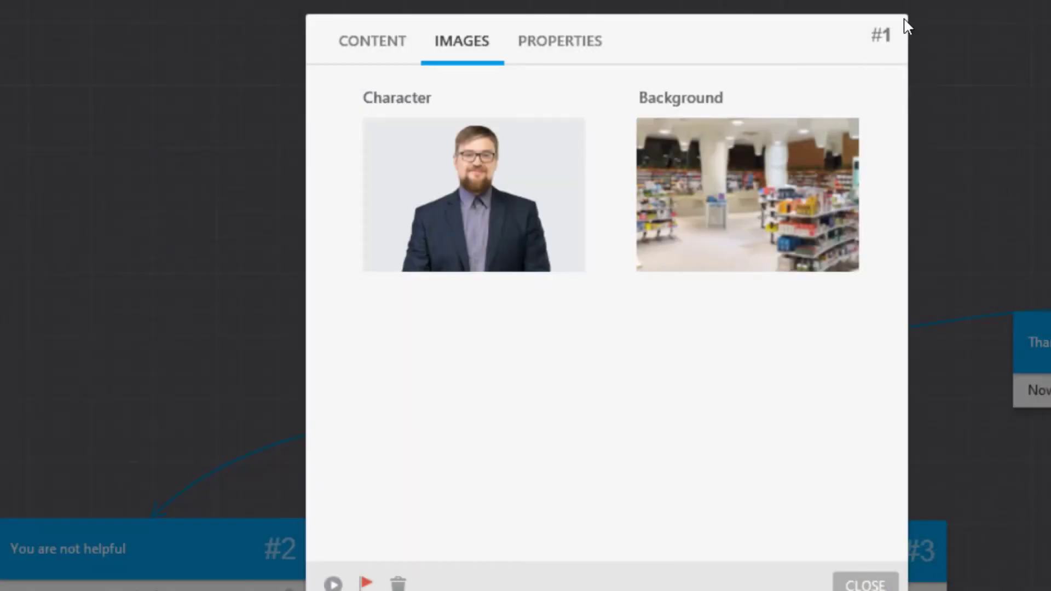
- Preview the milk dialog, trying 'I don't know' then choosing 'Follow me, I'm happy to show you'
{"action": "left_click", "coordinate": [880, 35]}
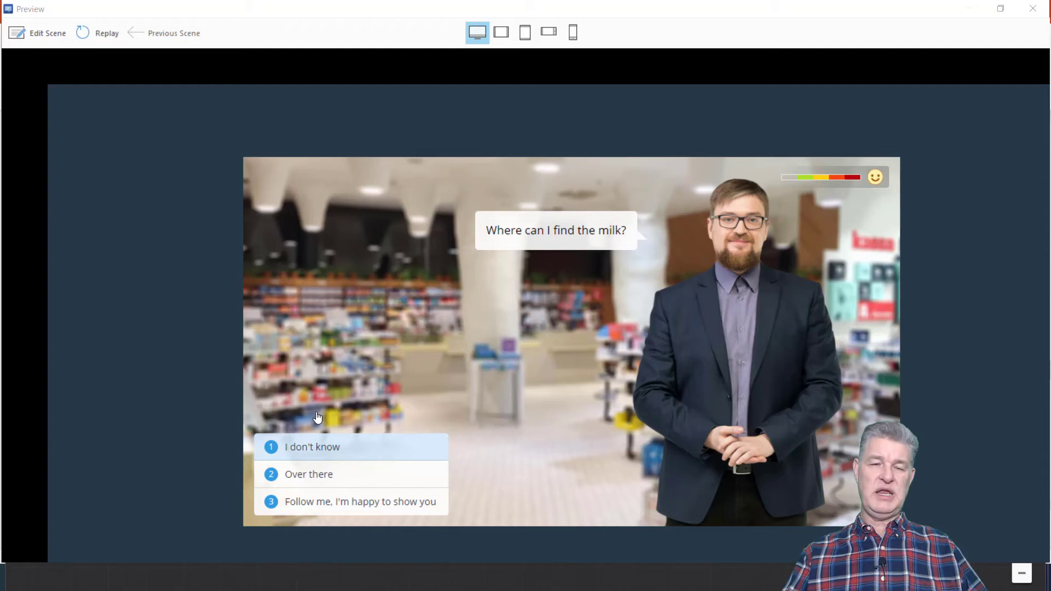
{"action": "left_click", "coordinate": [318, 438]}
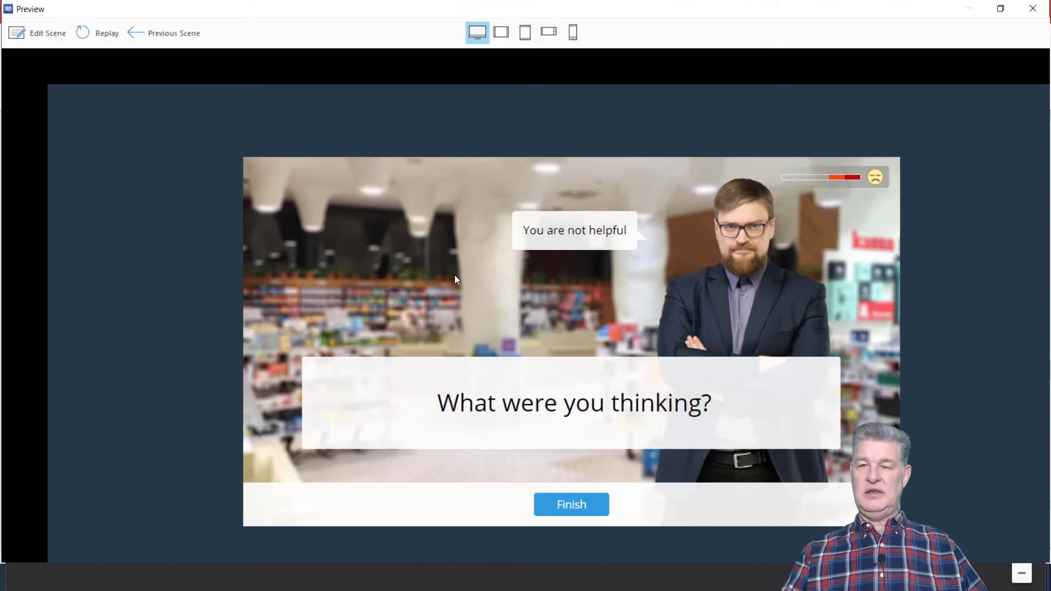
{"action": "left_click", "coordinate": [180, 37]}
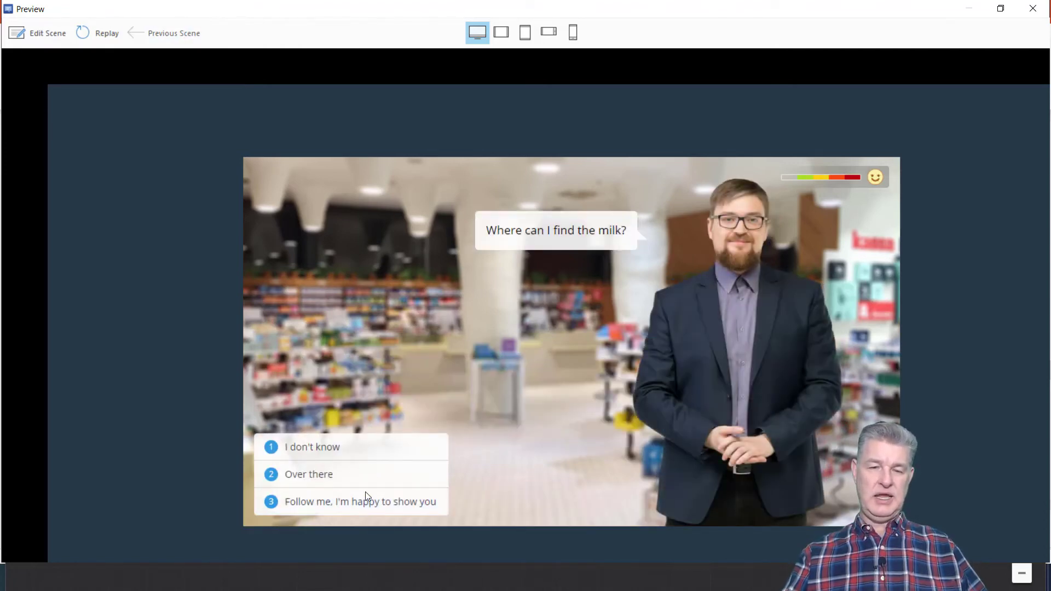
{"action": "left_click", "coordinate": [374, 478]}
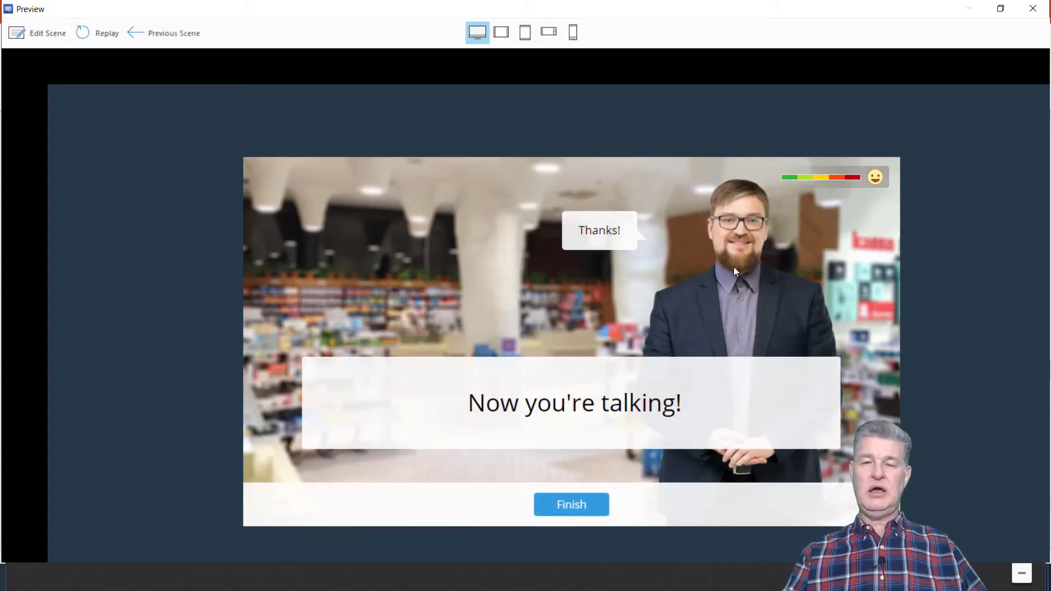
{"action": "key", "text": "alt+F4"}
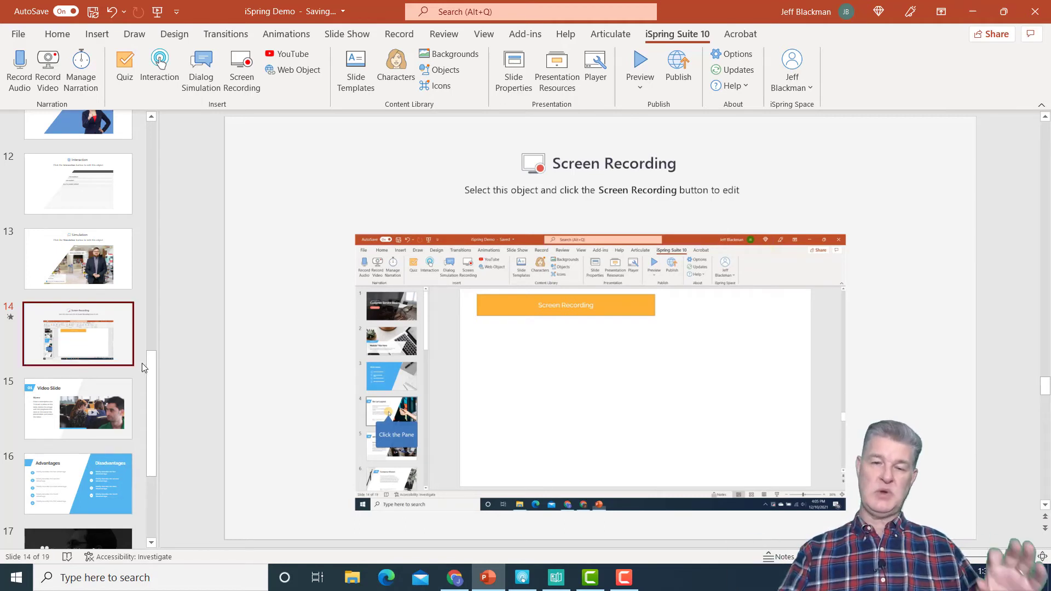
- Open the slide 14 screen recording in iSpring Cam Pro for editing
{"action": "left_click", "coordinate": [541, 274]}
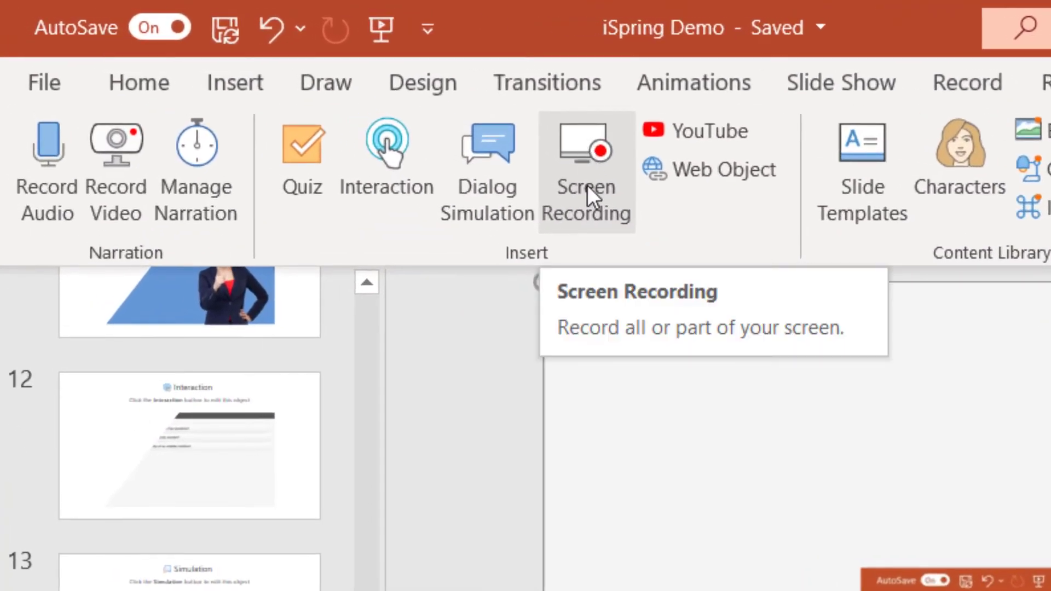
{"action": "left_click", "coordinate": [587, 185]}
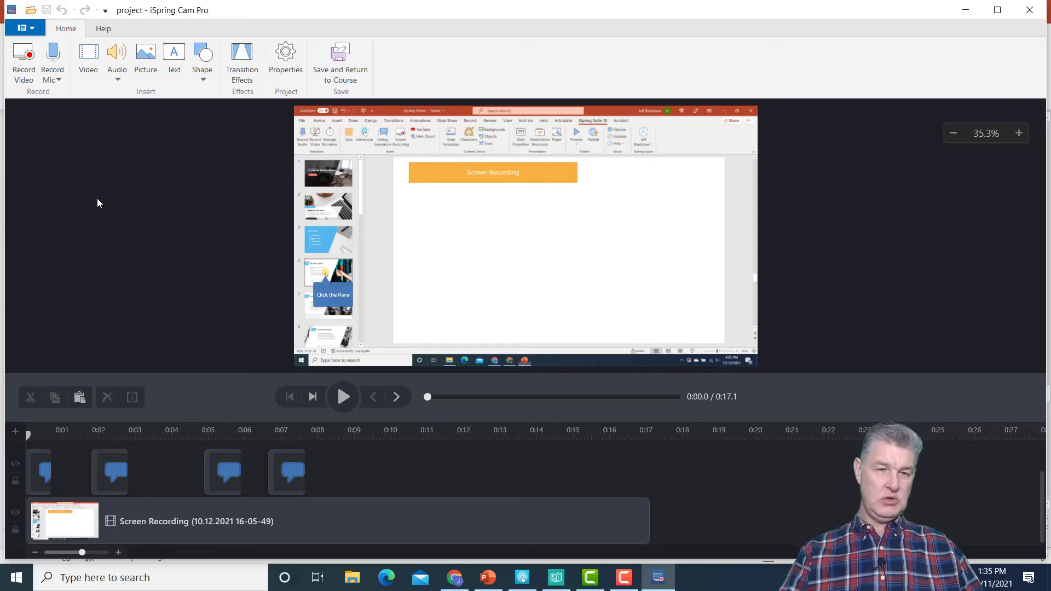
{"action": "left_click", "coordinate": [23, 59]}
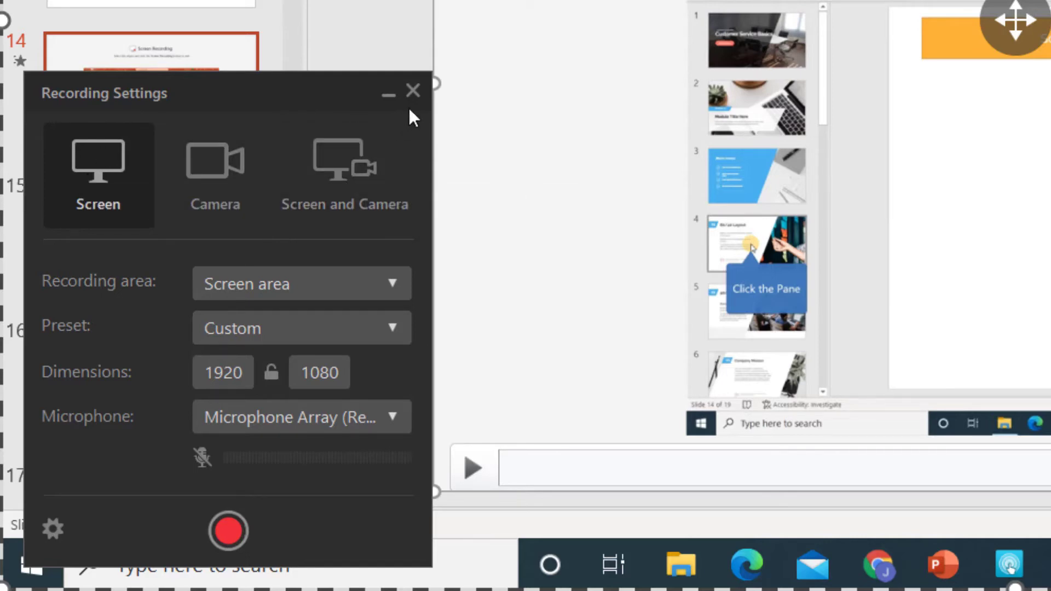
{"action": "left_click", "coordinate": [413, 90]}
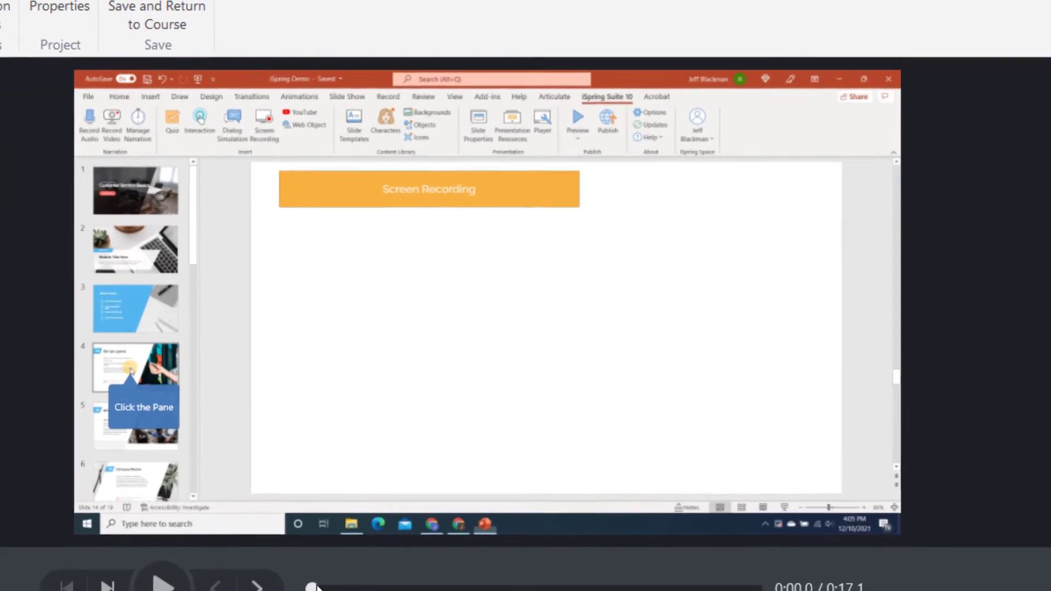
- Play the 17.1-second slide 14 recording and jump back a few seconds
{"action": "key", "text": "space"}
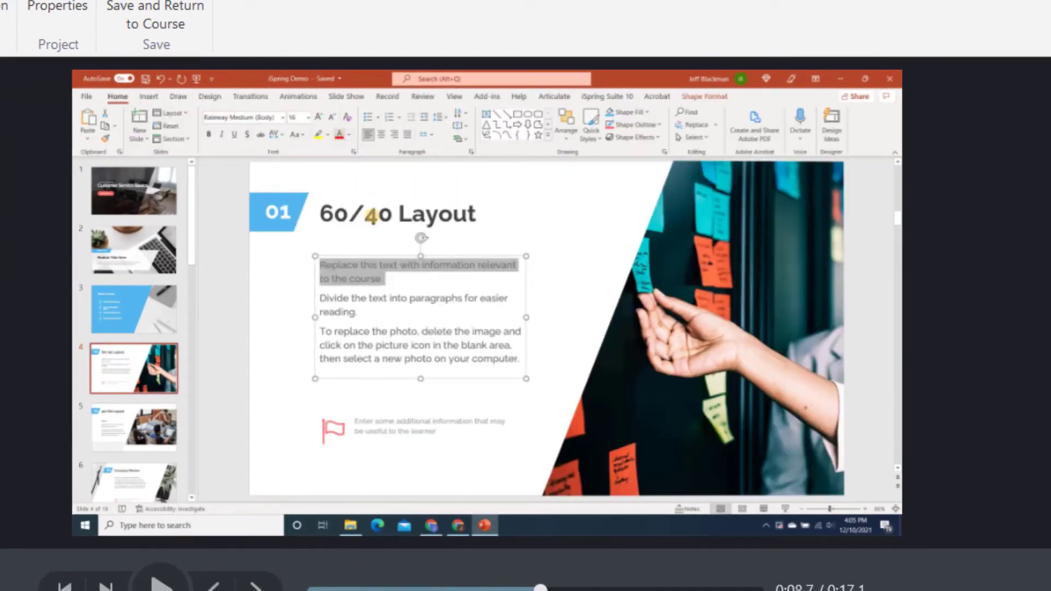
{"action": "key", "text": "Left"}
{"action": "key", "text": "Left"}
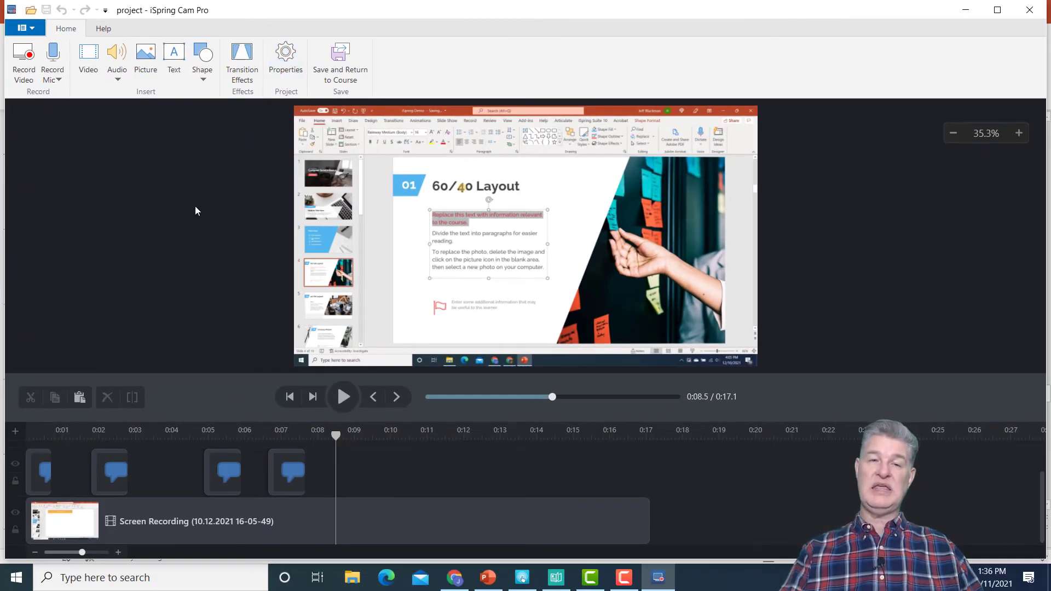
- Exit iSpring Cam Pro back to PowerPoint and launch iSpring Flip
{"action": "left_click", "coordinate": [1025, 16]}
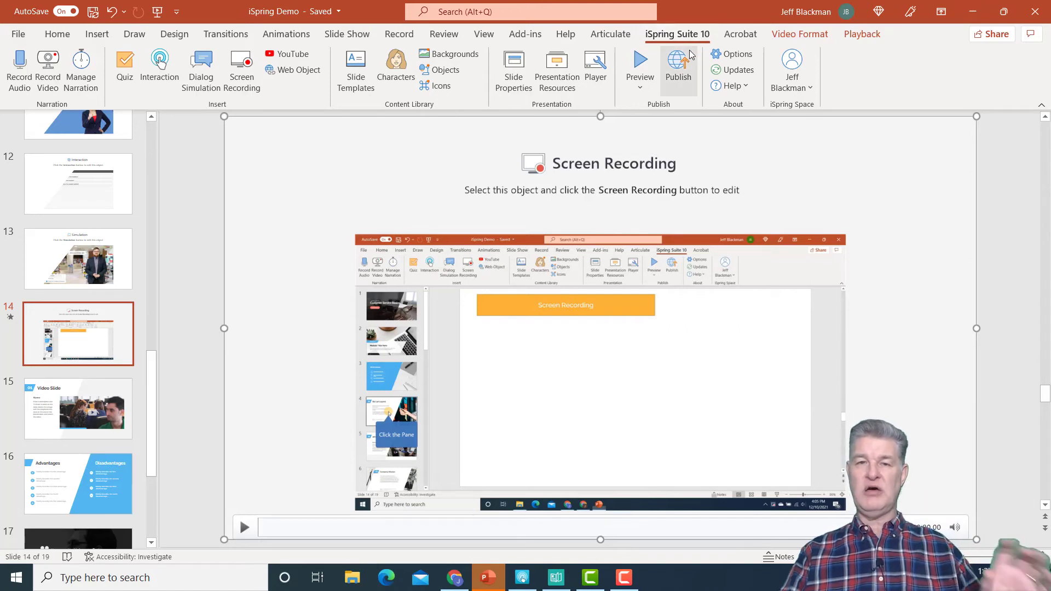
{"action": "left_click", "coordinate": [527, 584]}
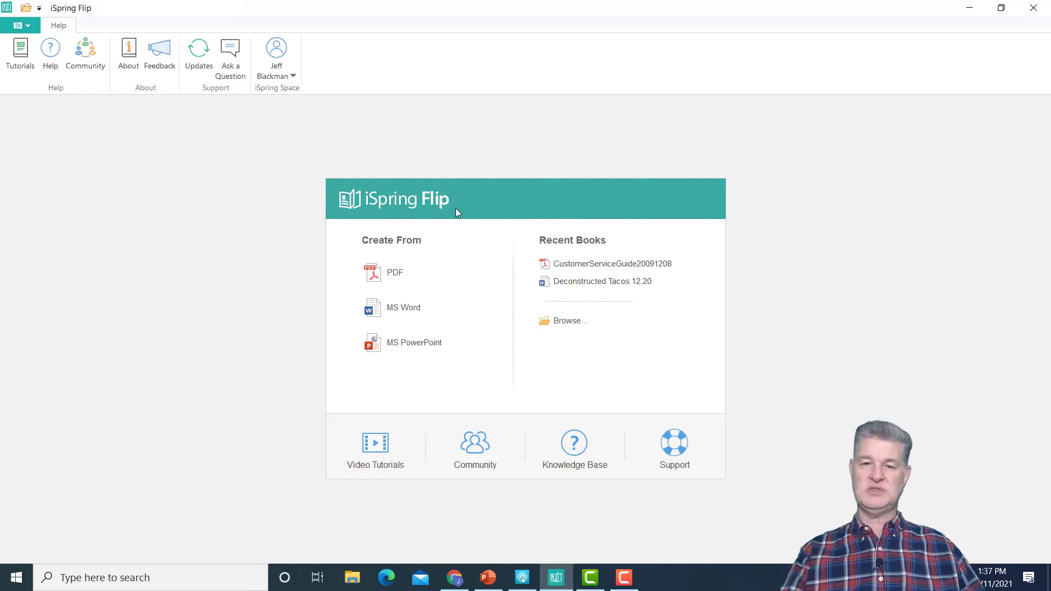
- Open the CustomerServiceGuide20091208 PDF book and scroll through its first pages
{"action": "left_click", "coordinate": [581, 267]}
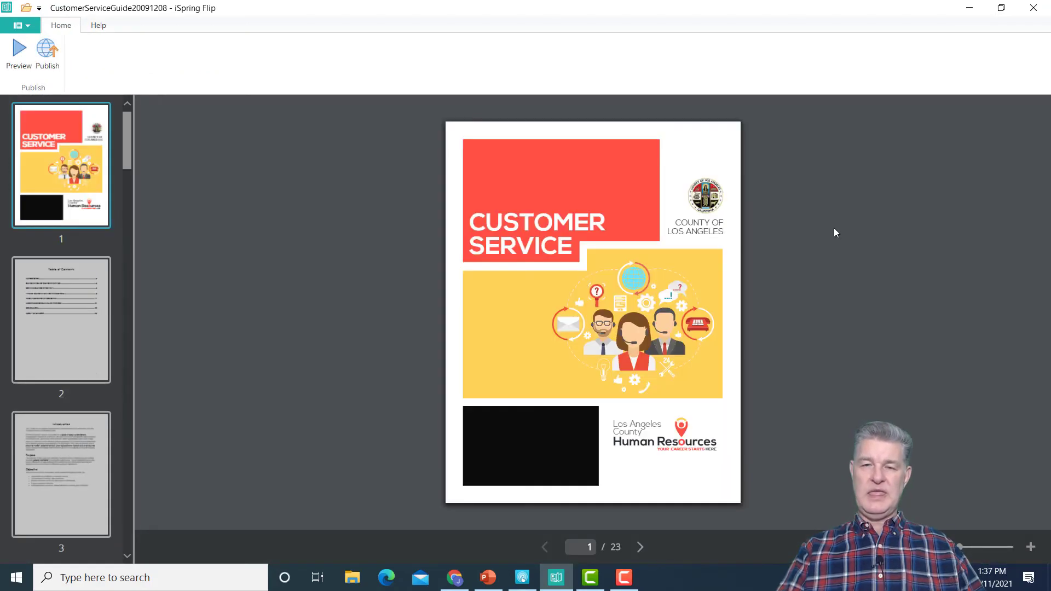
{"action": "scroll", "coordinate": [842, 235], "scroll_direction": "down", "scroll_amount": 3}
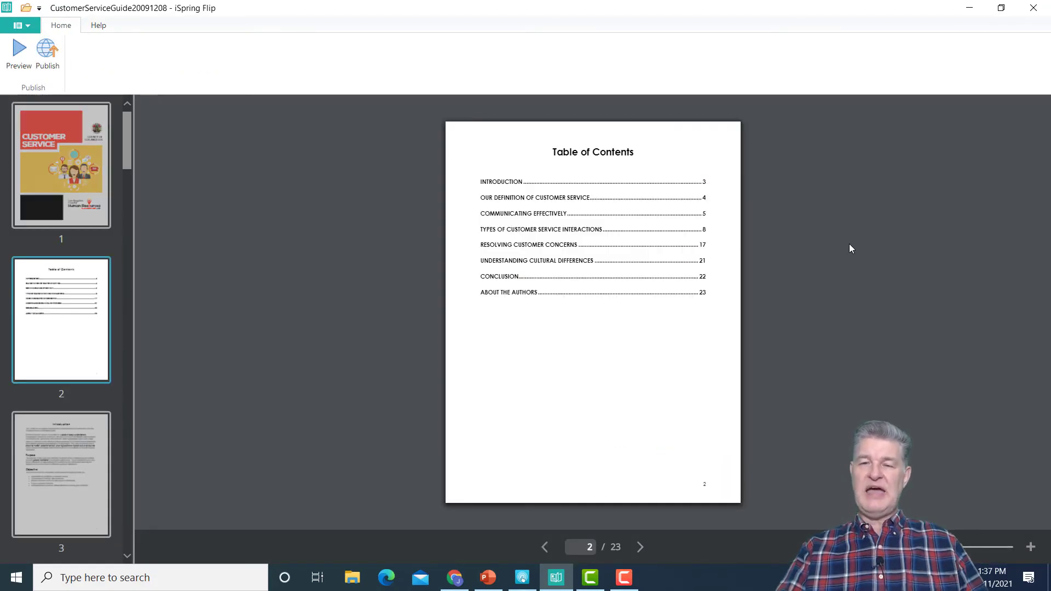
{"action": "scroll", "coordinate": [857, 258], "scroll_direction": "down", "scroll_amount": 1}
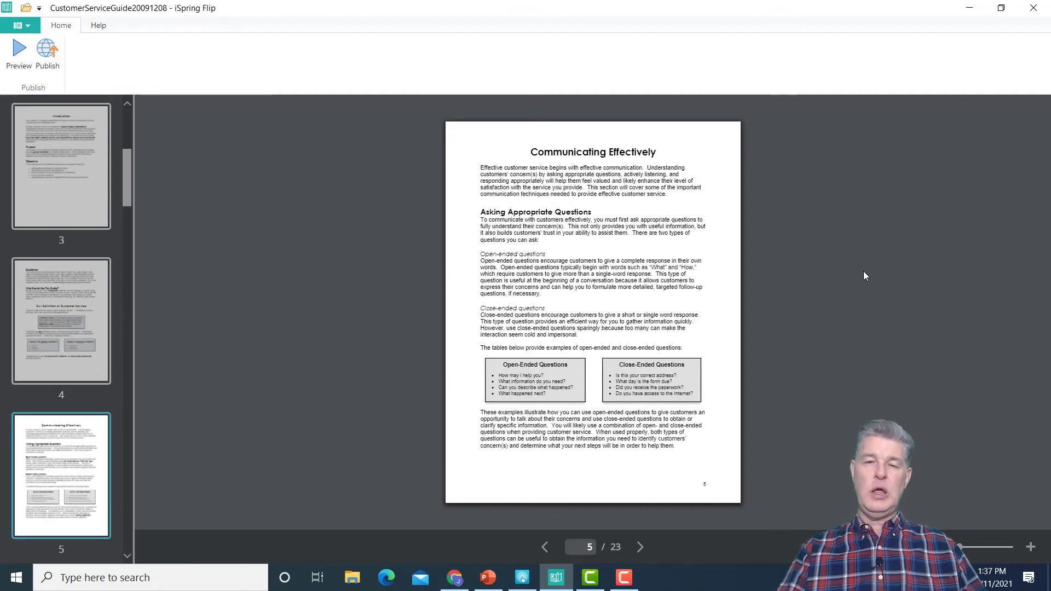
{"action": "scroll", "coordinate": [863, 271], "scroll_direction": "up", "scroll_amount": 2}
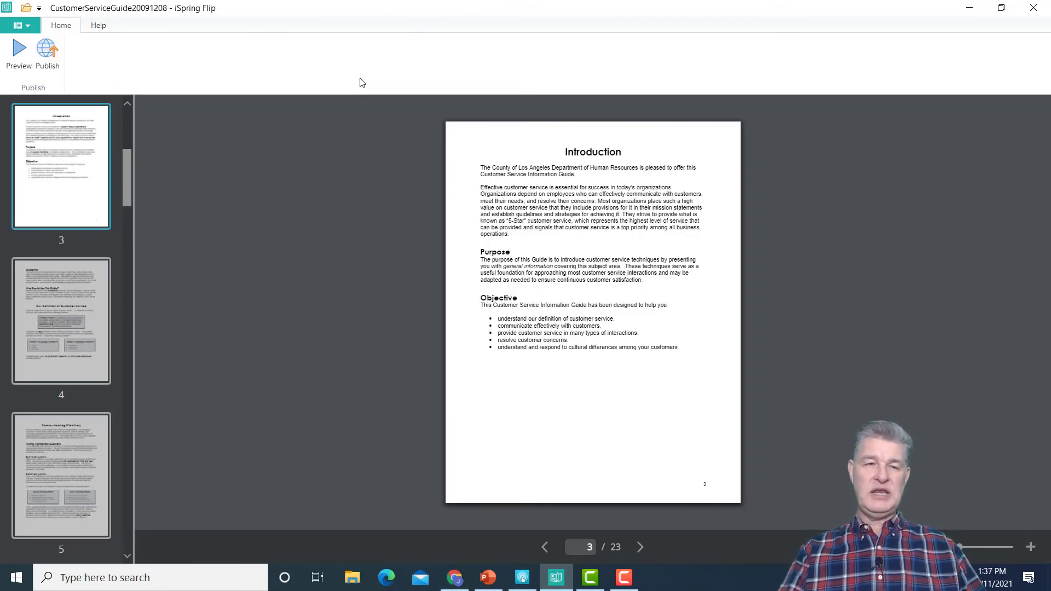
{"action": "left_click", "coordinate": [16, 53]}
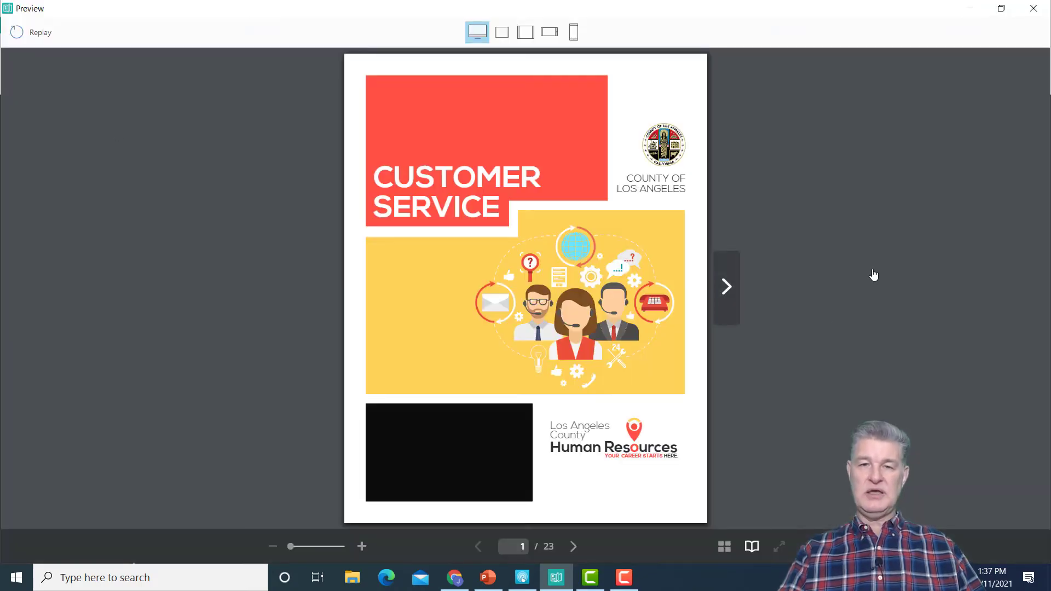
{"action": "left_click", "coordinate": [727, 287]}
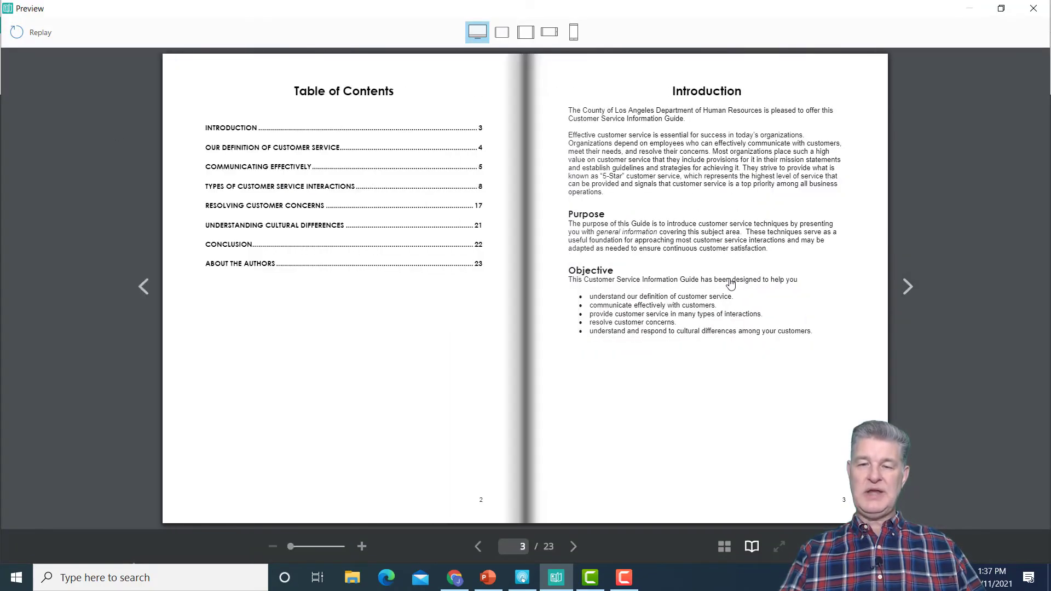
{"action": "left_click", "coordinate": [909, 296]}
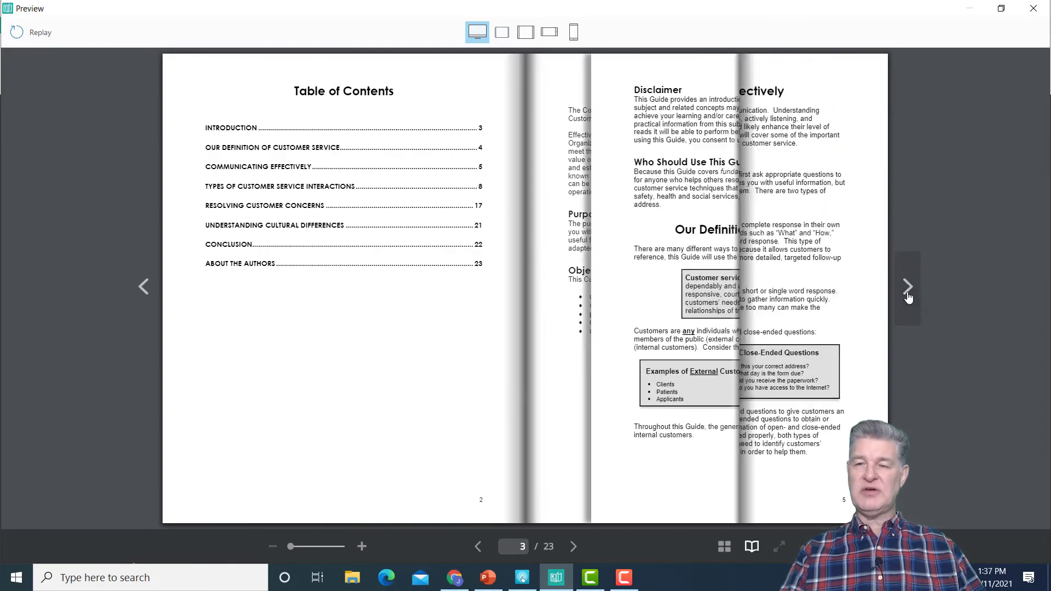
{"action": "left_click", "coordinate": [908, 290]}
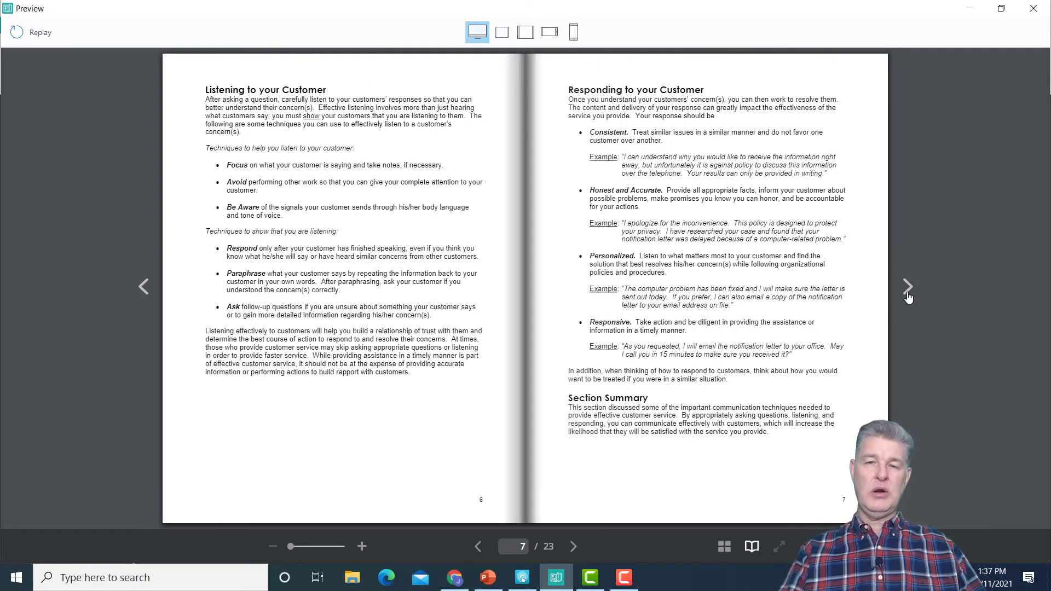
{"action": "left_click", "coordinate": [908, 290]}
{"action": "left_click", "coordinate": [909, 290]}
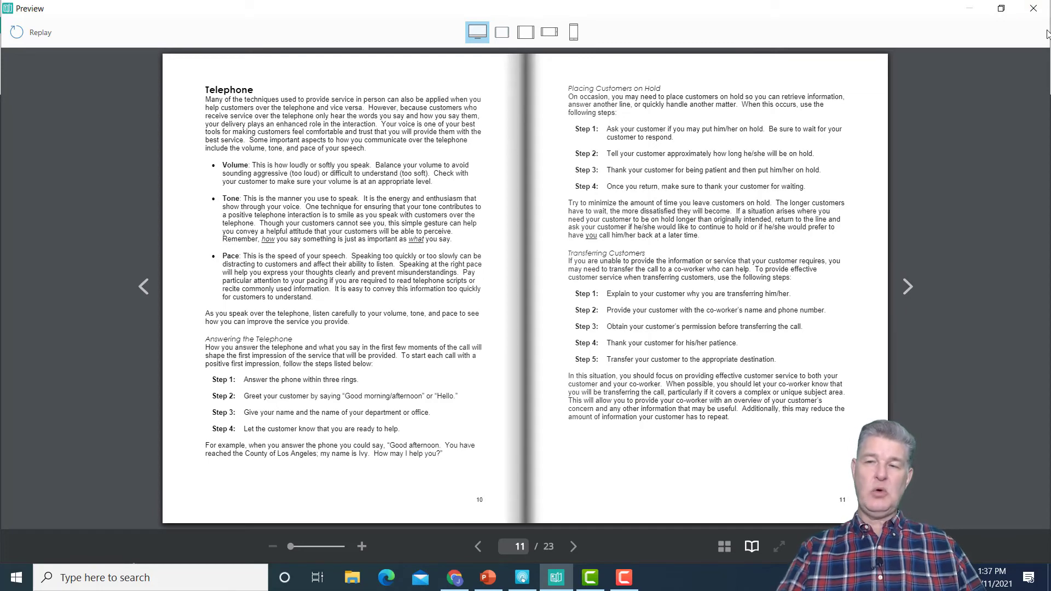
{"action": "left_click", "coordinate": [1034, 9]}
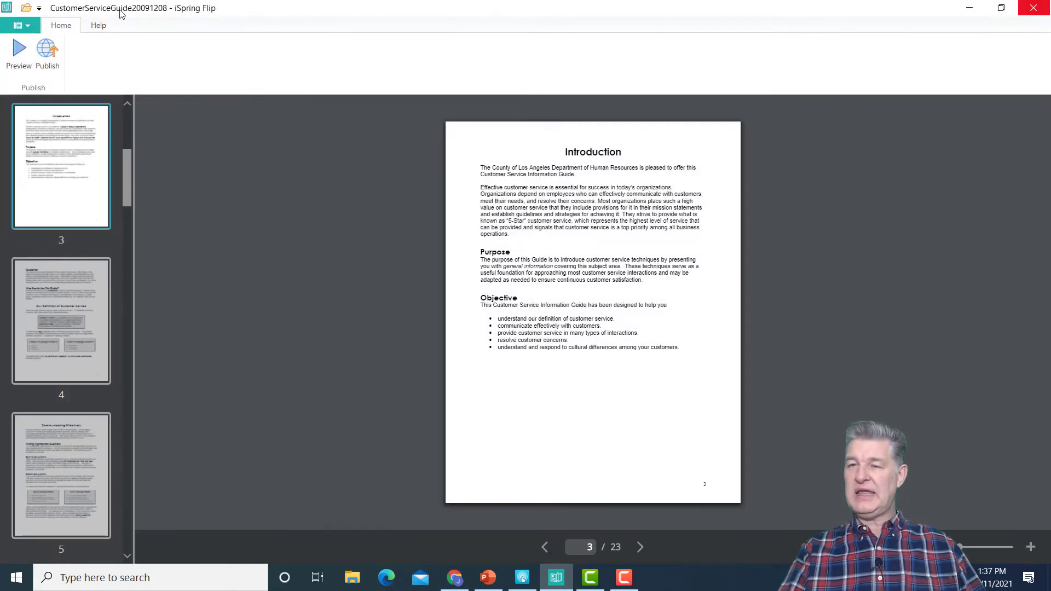
- Display the LMS publishing options for the flipbook in Publish Book
{"action": "left_click", "coordinate": [47, 52]}
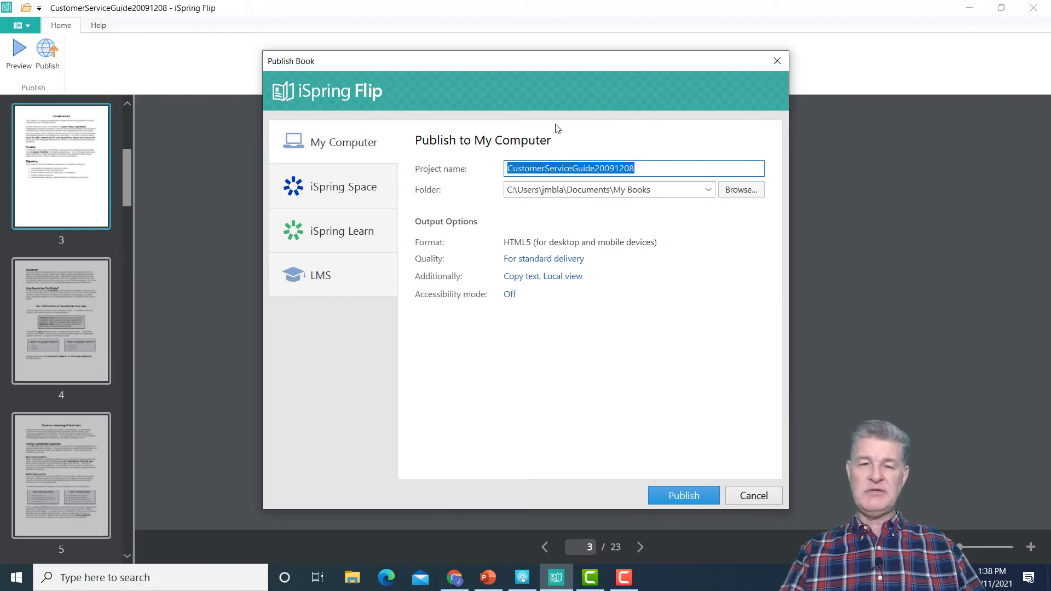
{"action": "left_click", "coordinate": [318, 276]}
{"action": "left_click", "coordinate": [318, 277]}
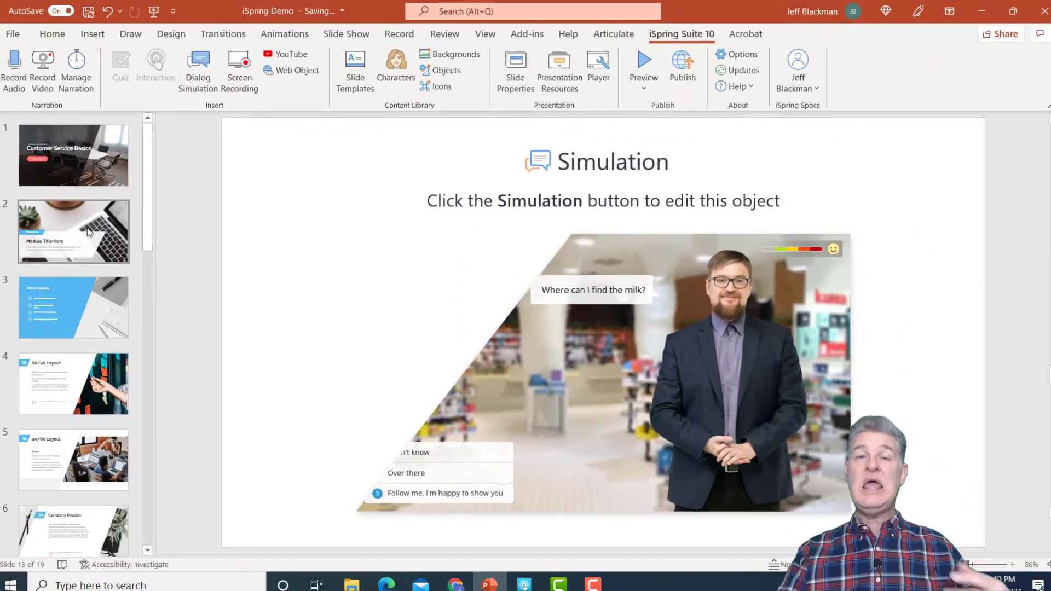
- Select the Customer Service Basics slide 1, then bring up the iSpring pricing page in Chrome
{"action": "left_click", "coordinate": [89, 173]}
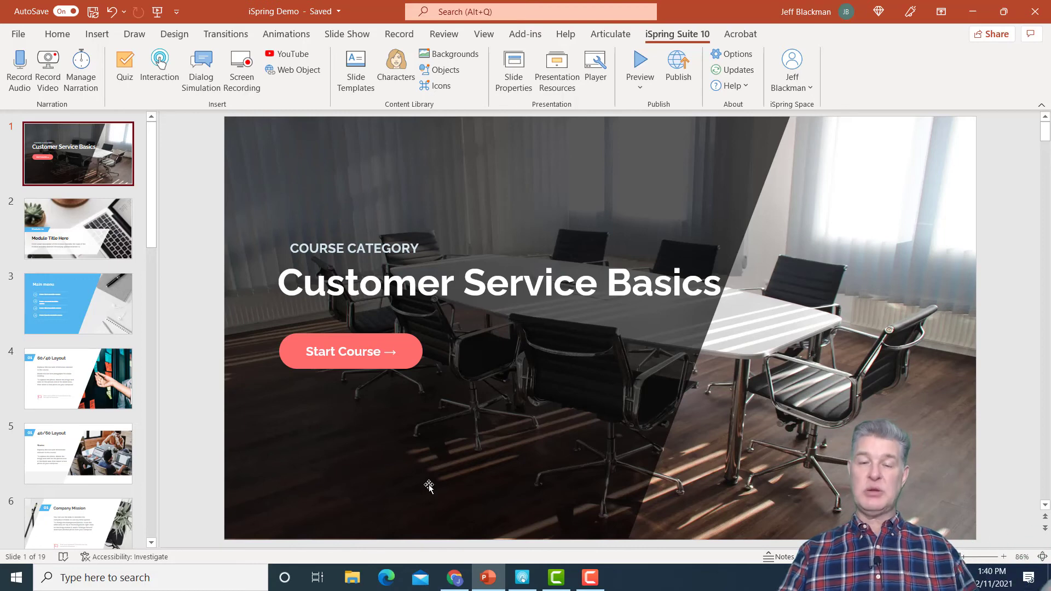
{"action": "left_click", "coordinate": [455, 578]}
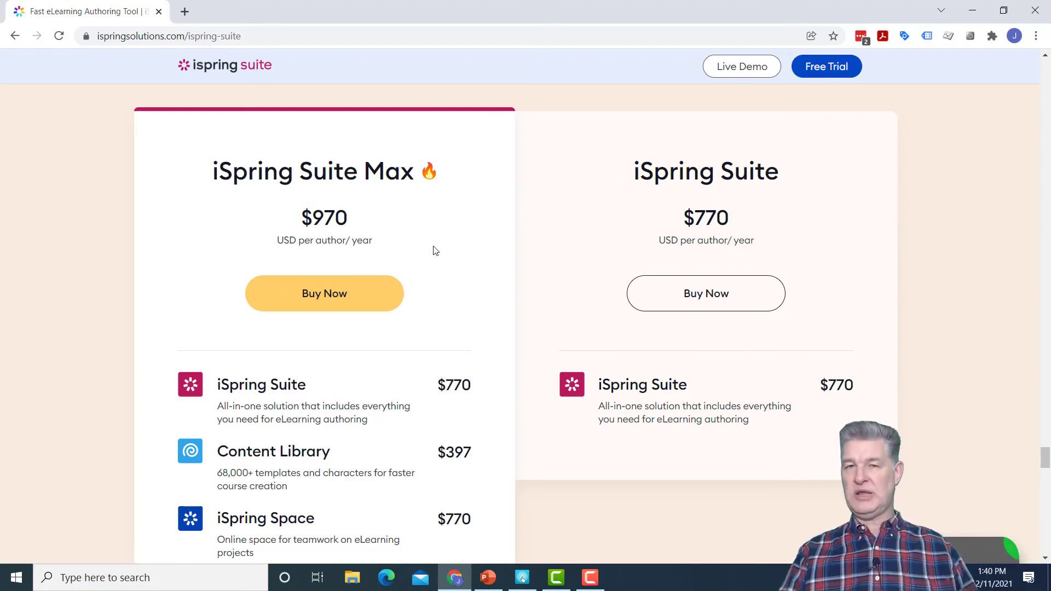
{"action": "scroll", "coordinate": [441, 258], "scroll_direction": "down", "scroll_amount": 4}
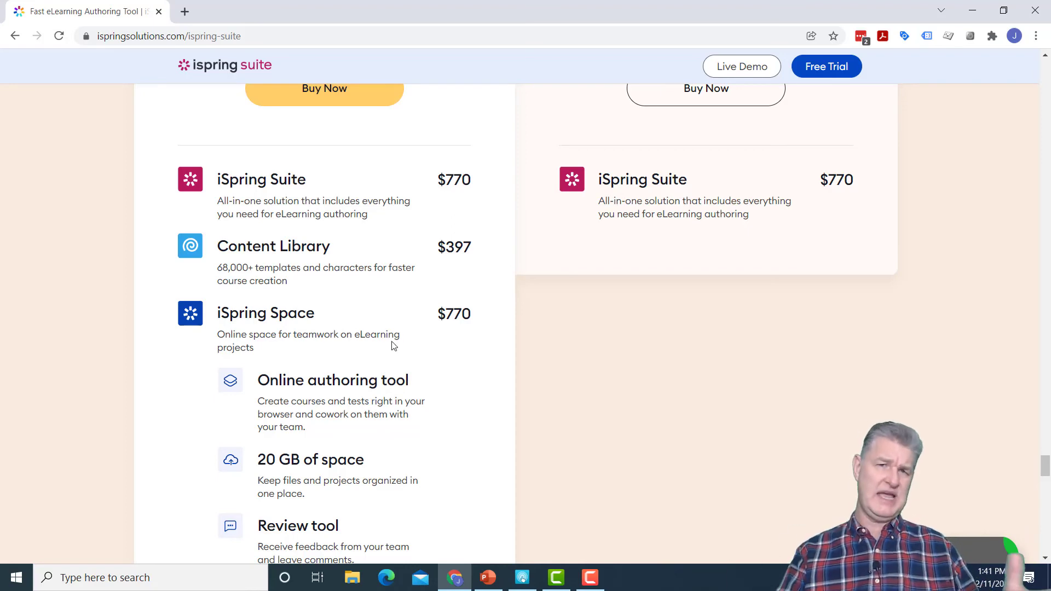
{"action": "scroll", "coordinate": [382, 355], "scroll_direction": "down", "scroll_amount": 4}
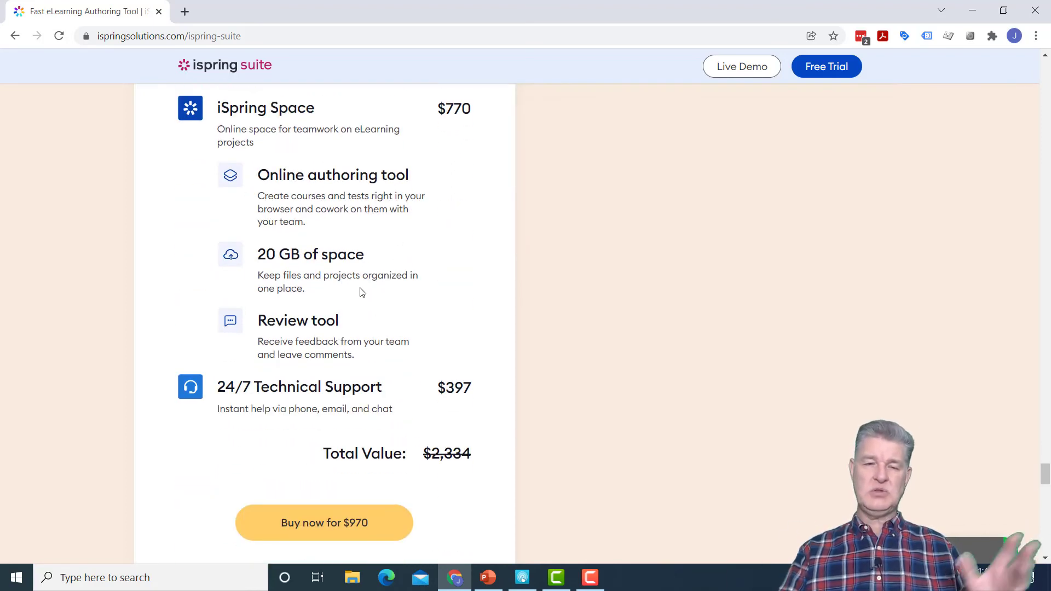
{"action": "scroll", "coordinate": [392, 269], "scroll_direction": "up", "scroll_amount": 10}
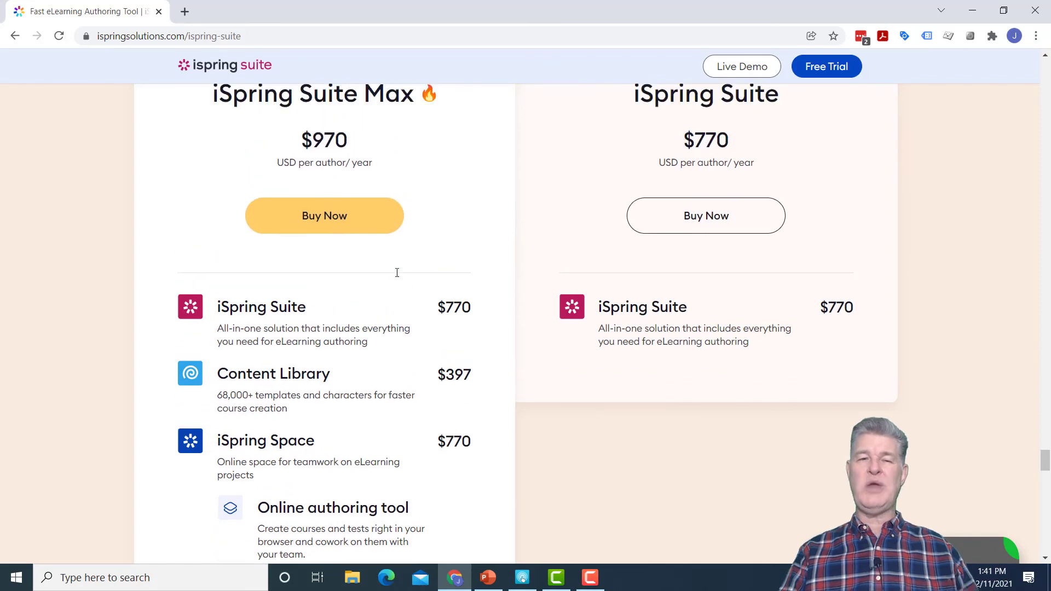
{"action": "scroll", "coordinate": [395, 287], "scroll_direction": "down", "scroll_amount": 1}
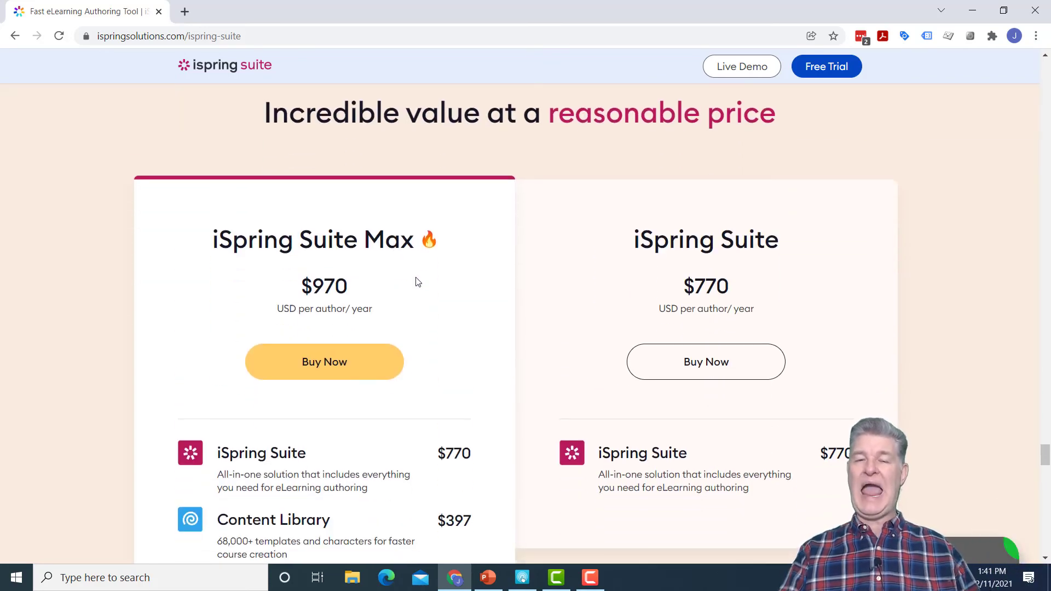